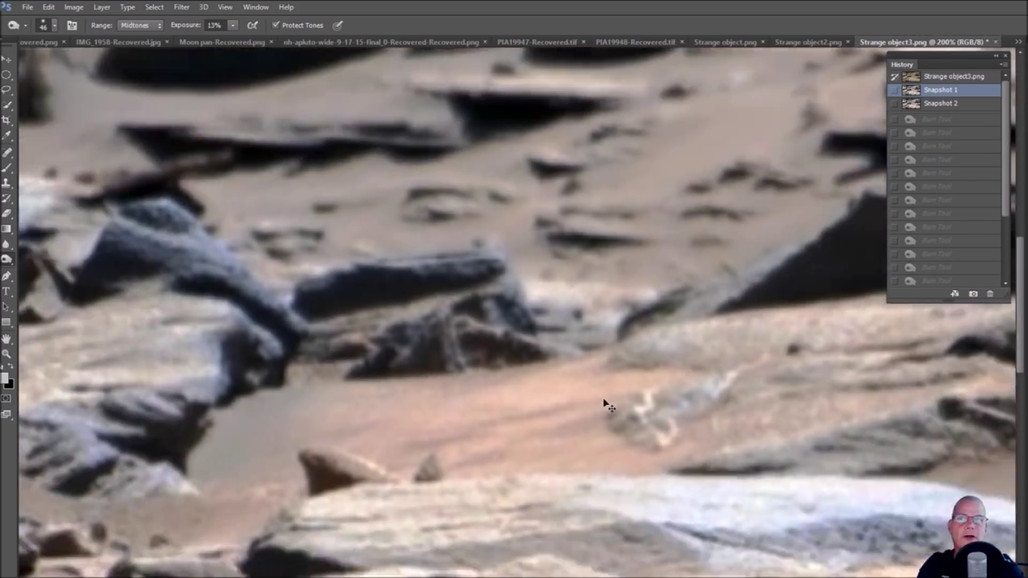
# Set Strange object3.png to Snapshot 2 and examine the rocks around the flat dark slab.
pyautogui.hotkey('ctrl', '-')
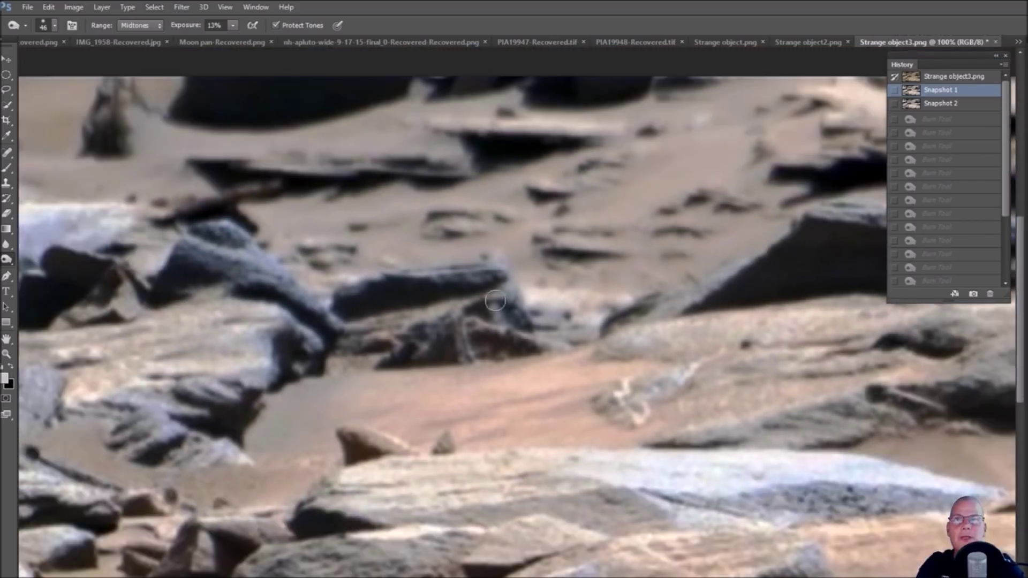
pyautogui.hotkey('ctrl', '+')
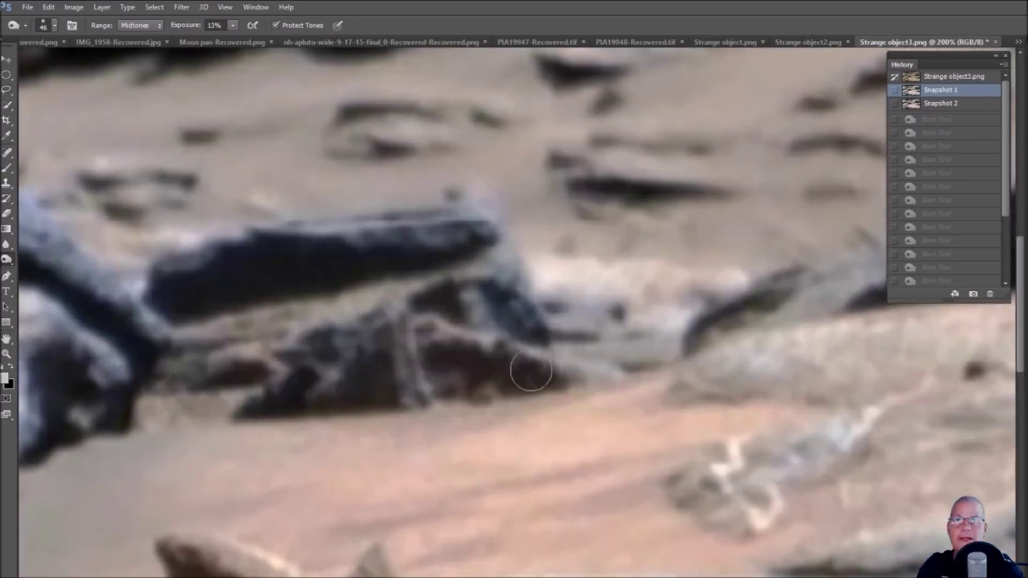
pyautogui.click(966, 109)
pyautogui.hotkey('ctrl', '-')
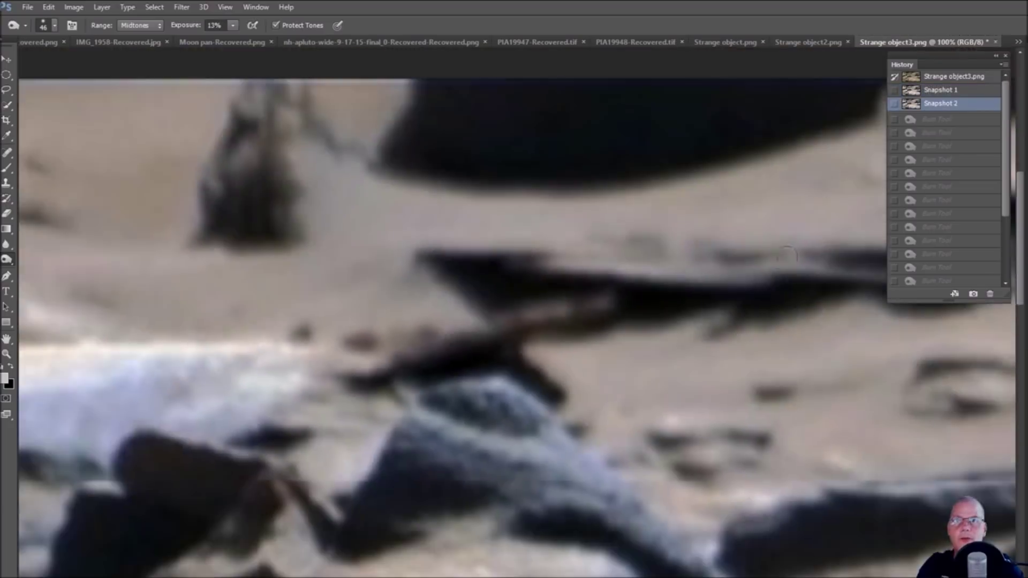
pyautogui.scroll(-4, 815, 184)
pyautogui.hotkey('ctrl', '-')
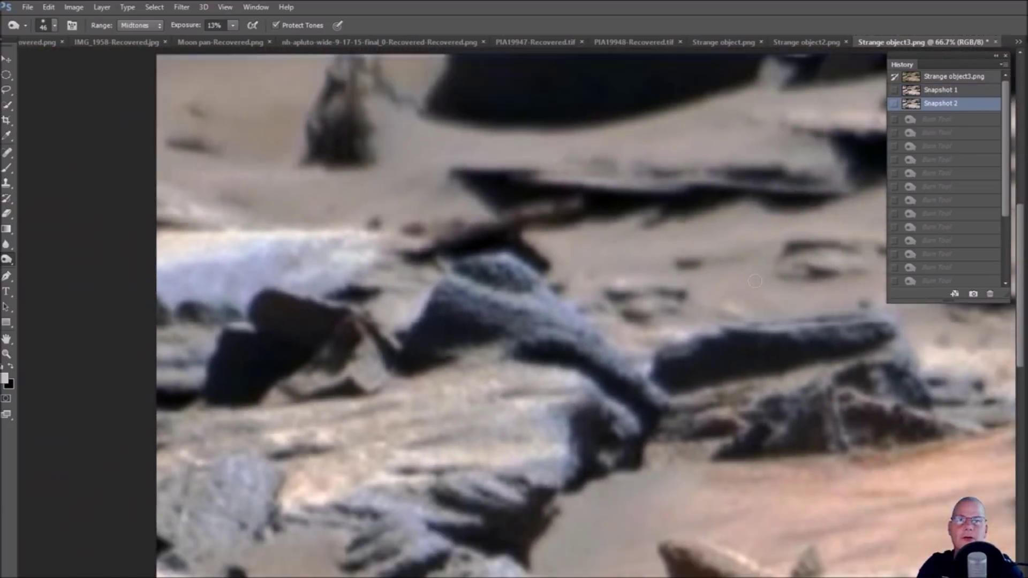
pyautogui.hscroll(7, 609, 353)
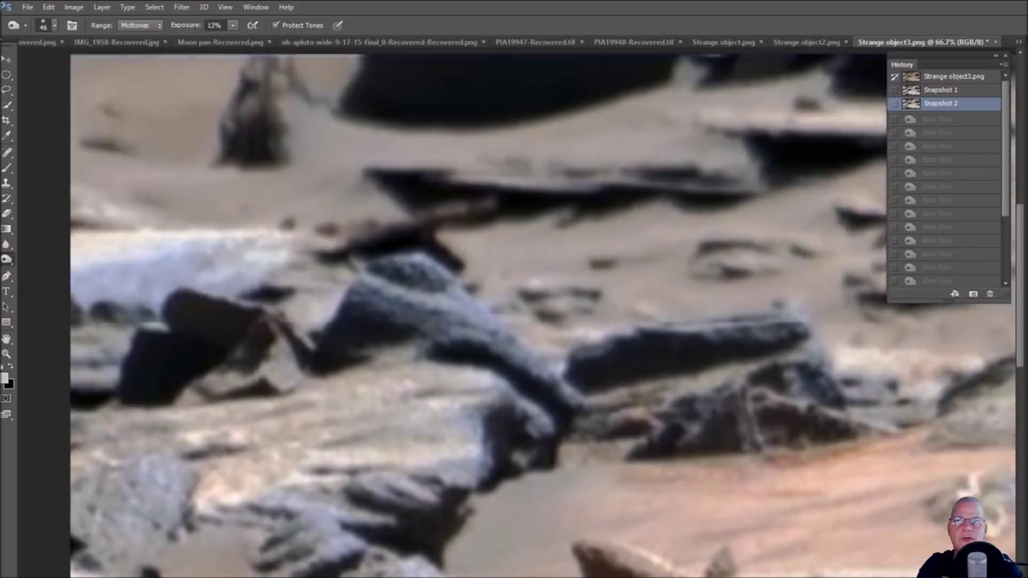
pyautogui.scroll(-1, 609, 353)
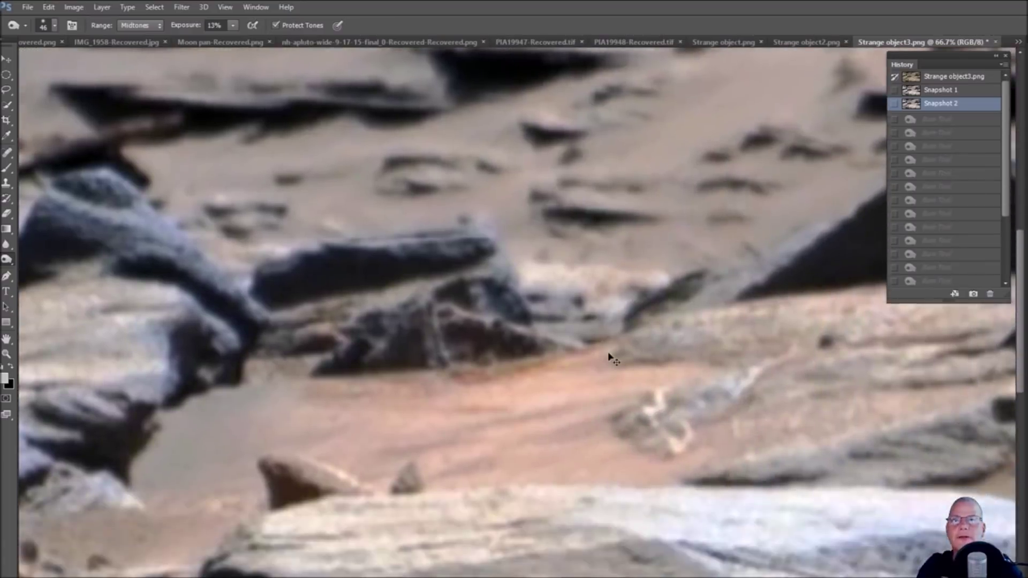
# Examine the dark triangular rock beneath the flat slab up close and within its surroundings.
pyautogui.hotkey('ctrl', '+')
pyautogui.hotkey('ctrl', '+')
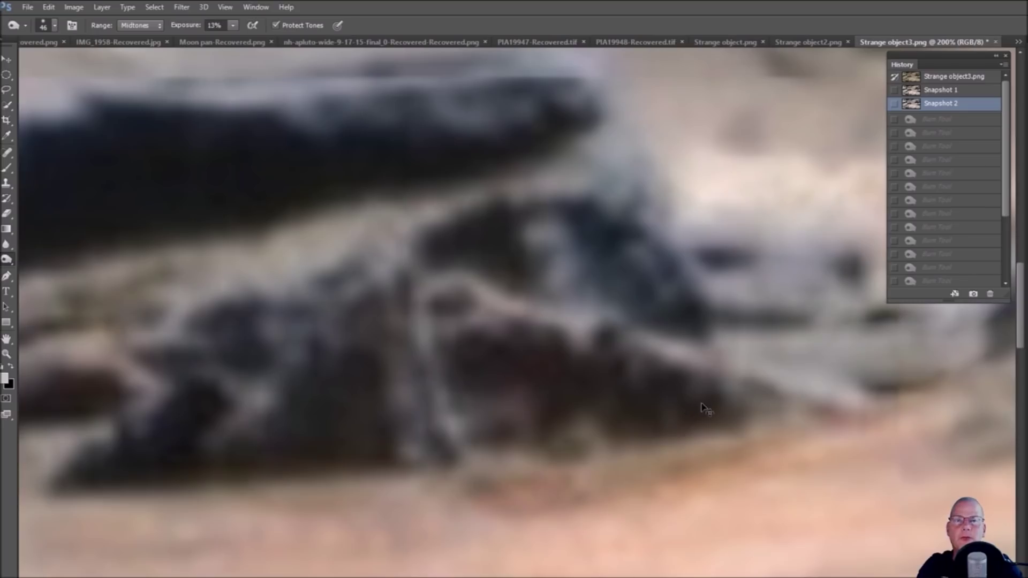
pyautogui.hotkey('ctrl', '-')
pyautogui.click(7, 353)
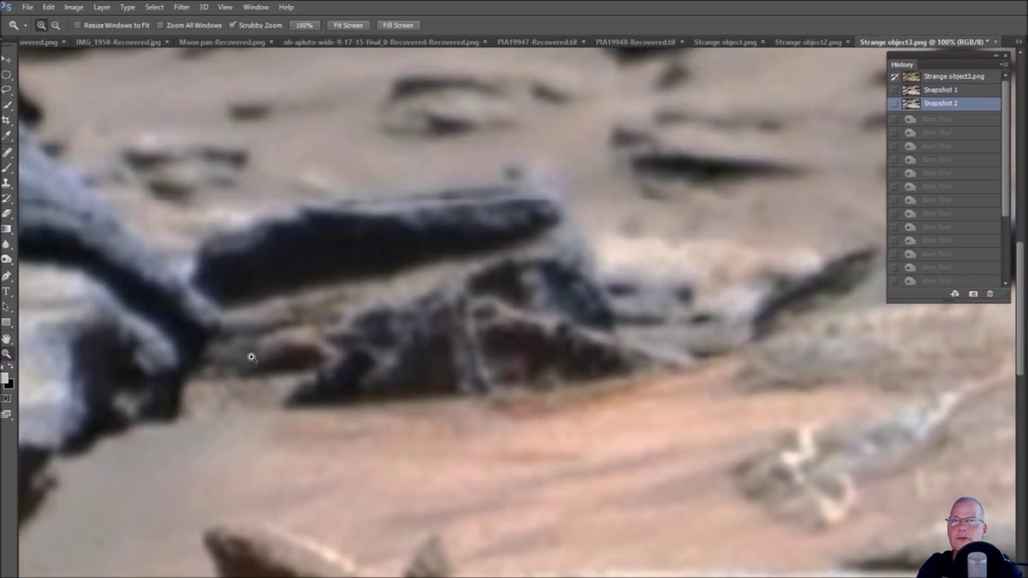
pyautogui.keyDown('alt'); pyautogui.click(243, 368); pyautogui.keyUp('alt')
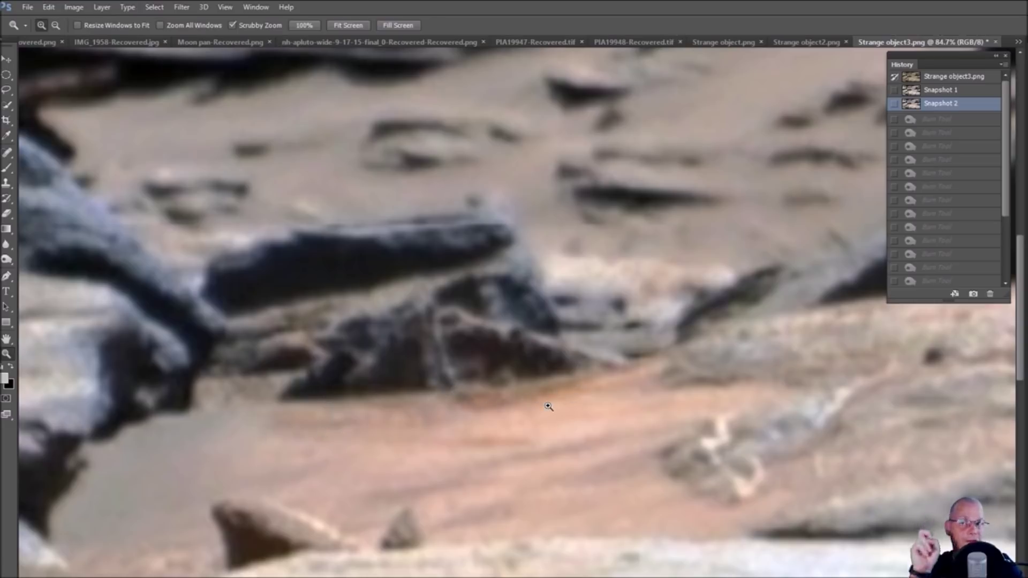
pyautogui.keyDown('alt'); pyautogui.click(589, 333); pyautogui.keyUp('alt')
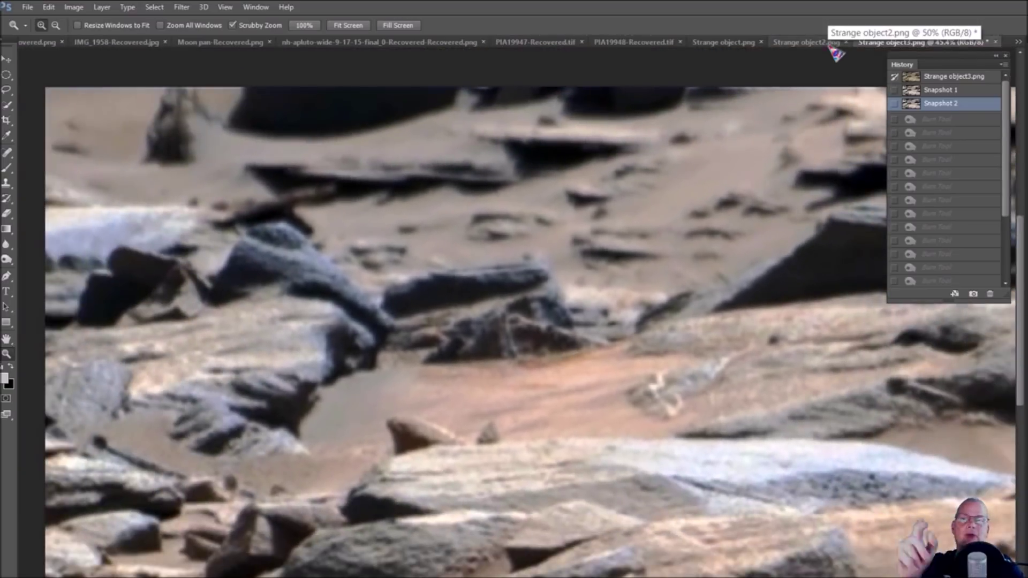
# Switch to Strange object2.png, set it to Snapshot 1, and enlarge the bluish rocks near the centre.
pyautogui.click(833, 48)
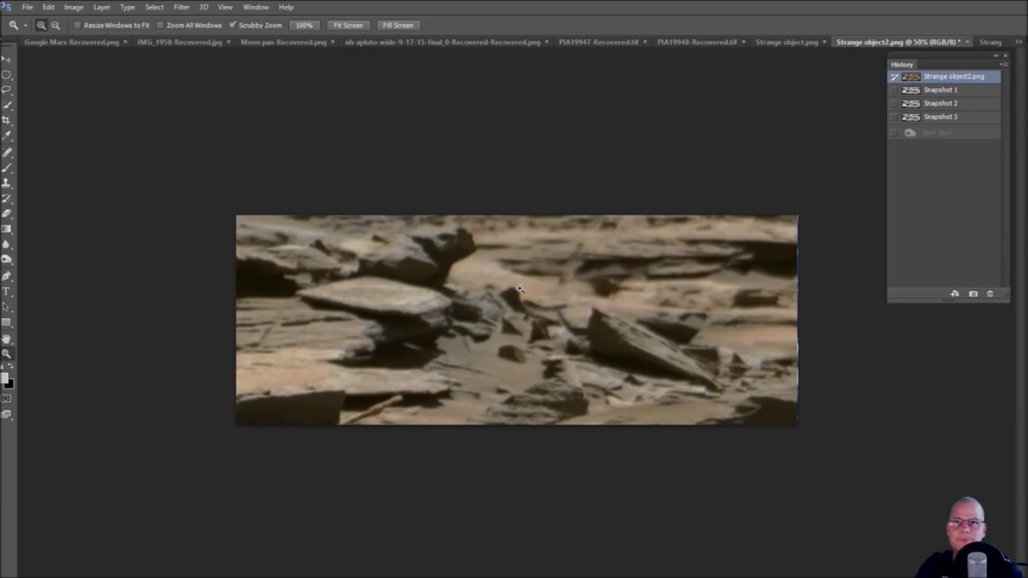
pyautogui.click(946, 91)
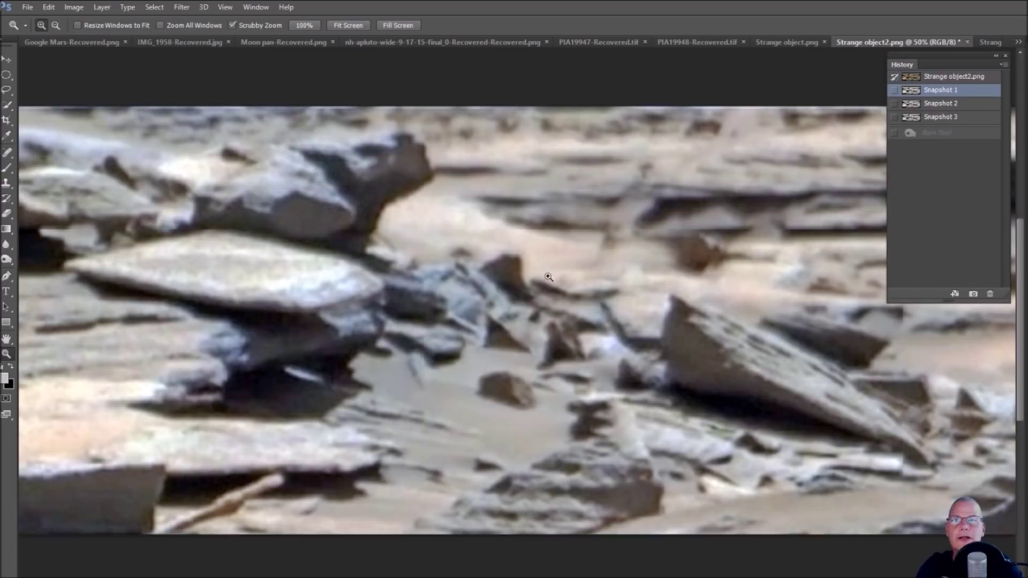
pyautogui.moveTo(444, 286); pyautogui.dragTo(442, 286)
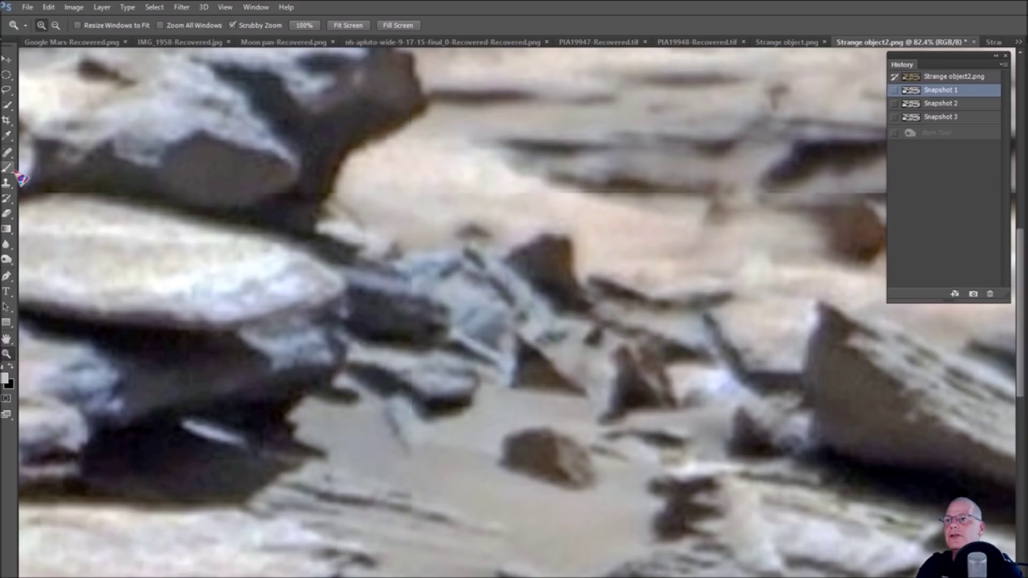
# Swap the foreground and background colours and set the foreground colour to bright red for the brush.
pyautogui.click(11, 366)
pyautogui.click(6, 378)
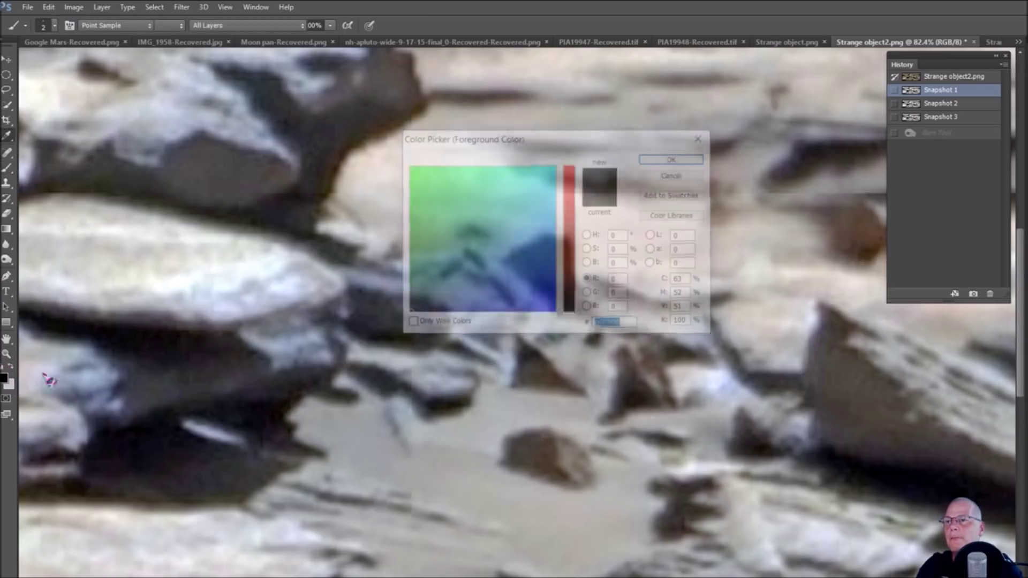
pyautogui.click(573, 171)
pyautogui.click(674, 158)
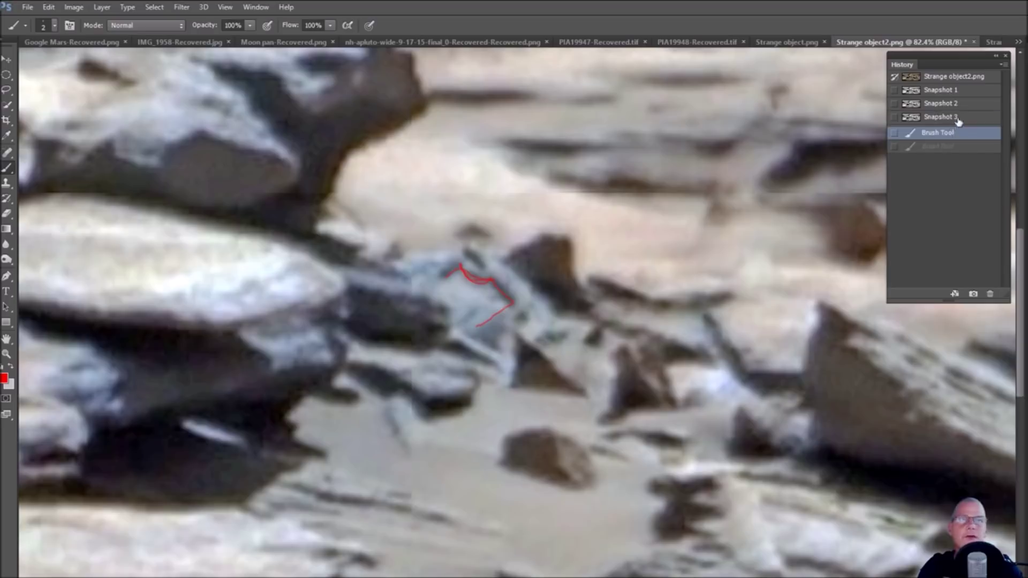
# Outline the bluish rock shape with red brush strokes on Snapshot 1, and clear the strokes by restoring that snapshot.
pyautogui.click(948, 103)
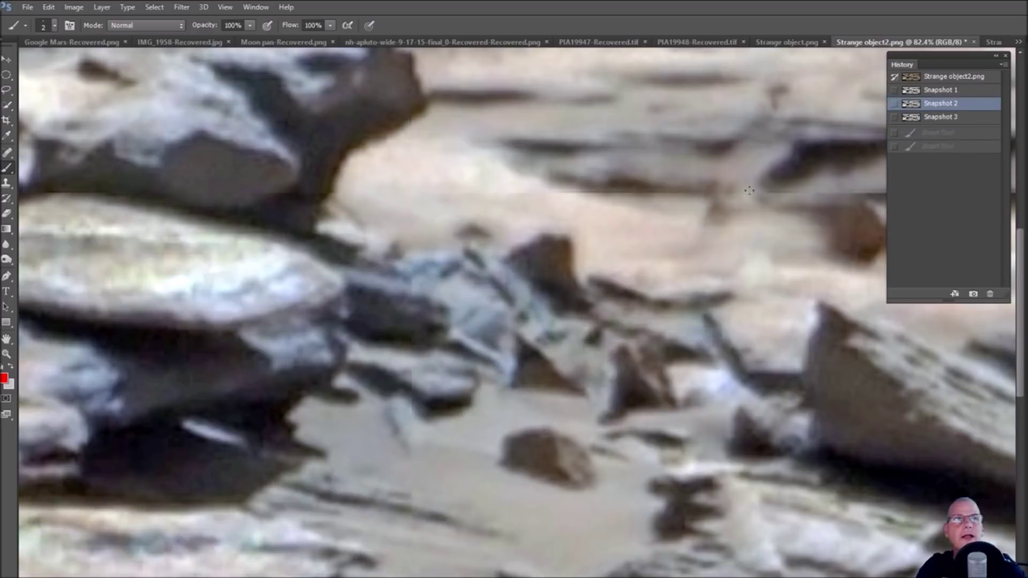
pyautogui.click(958, 92)
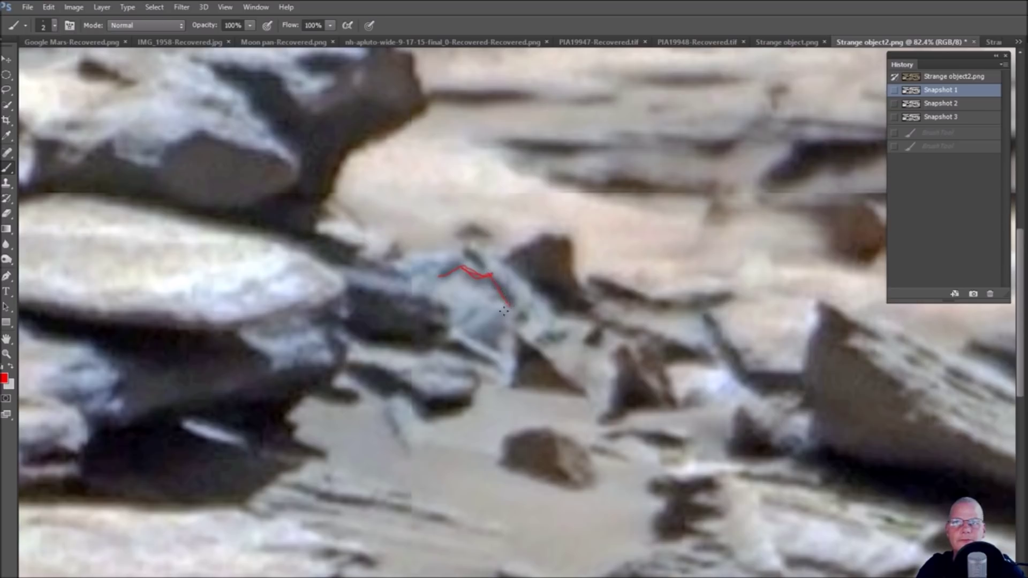
pyautogui.moveTo(480, 330); pyautogui.dragTo(480, 331)
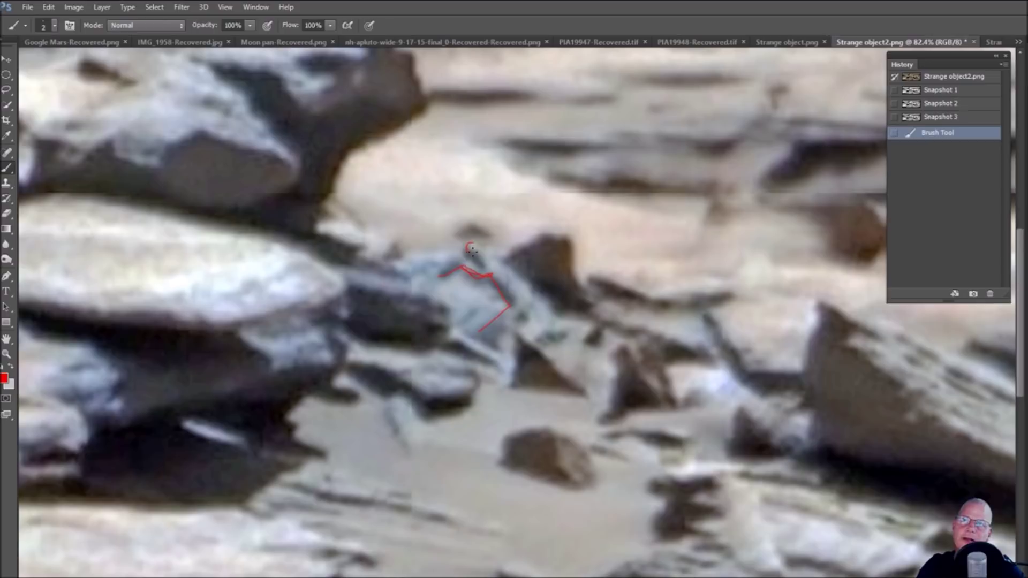
pyautogui.moveTo(485, 261)
pyautogui.mouseDown()
pyautogui.moveTo(474, 275)
pyautogui.moveTo(483, 264)
pyautogui.moveTo(513, 270)
pyautogui.mouseUp()
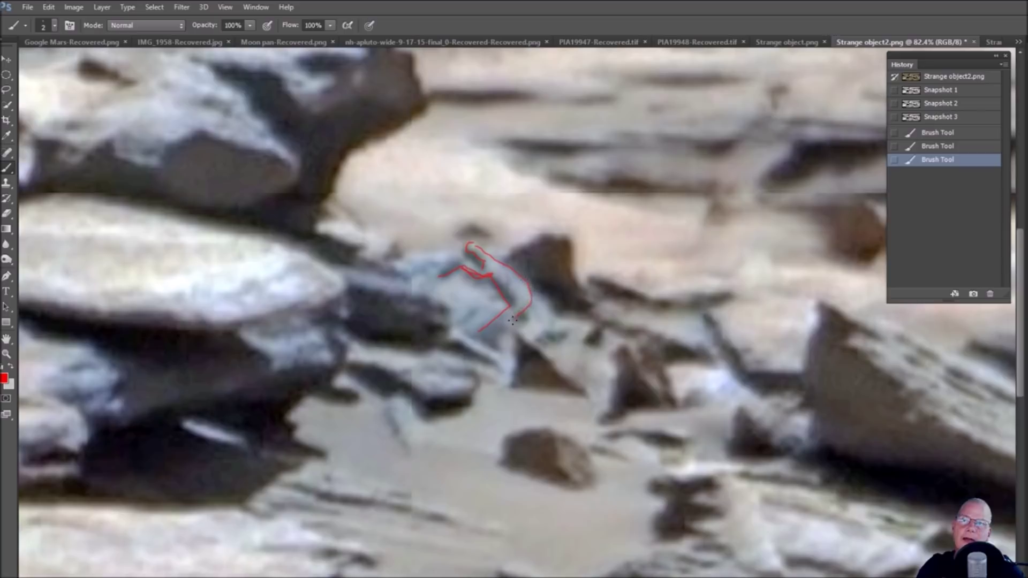
pyautogui.moveTo(513, 320); pyautogui.dragTo(513, 320)
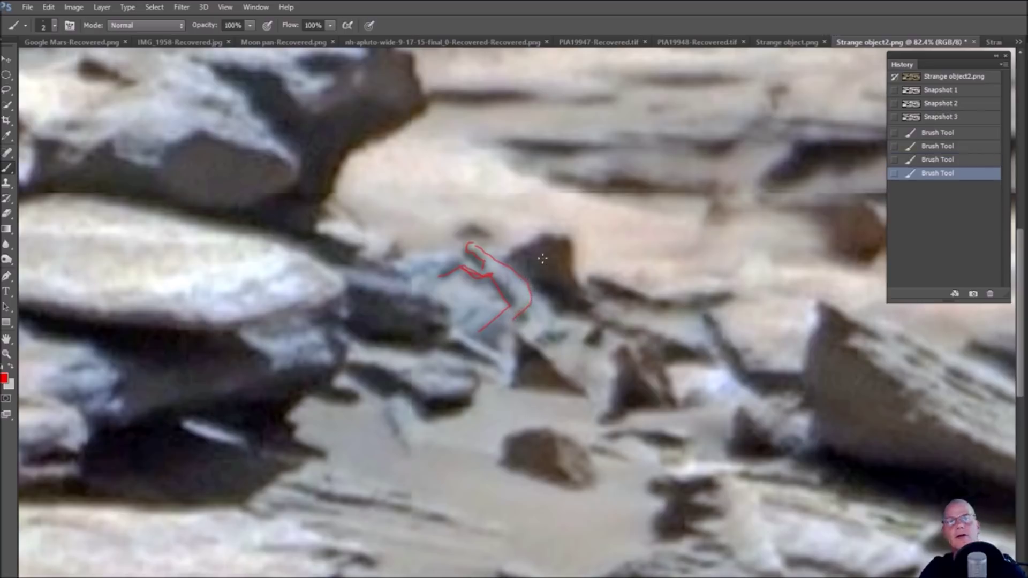
pyautogui.click(967, 105)
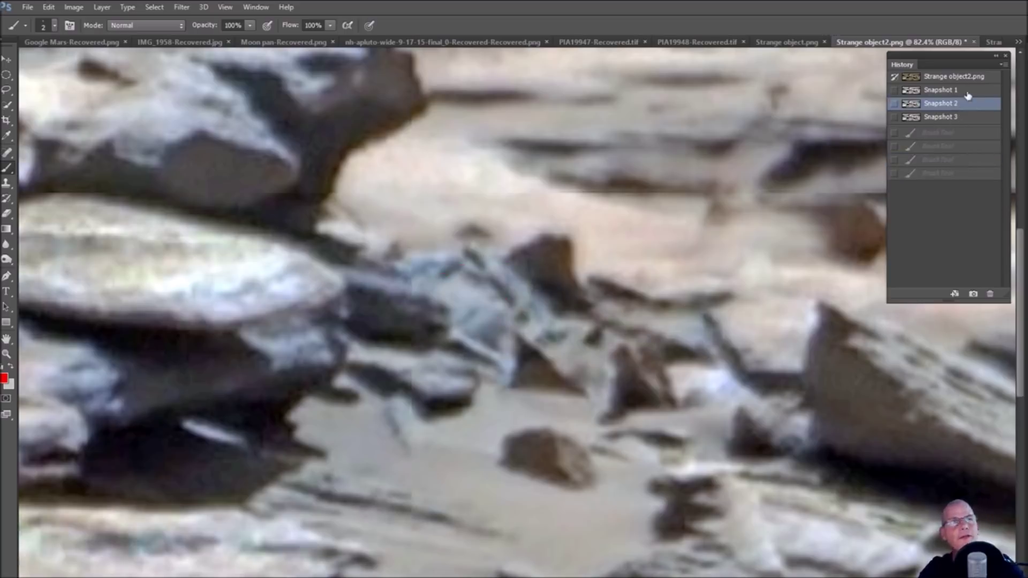
pyautogui.click(968, 90)
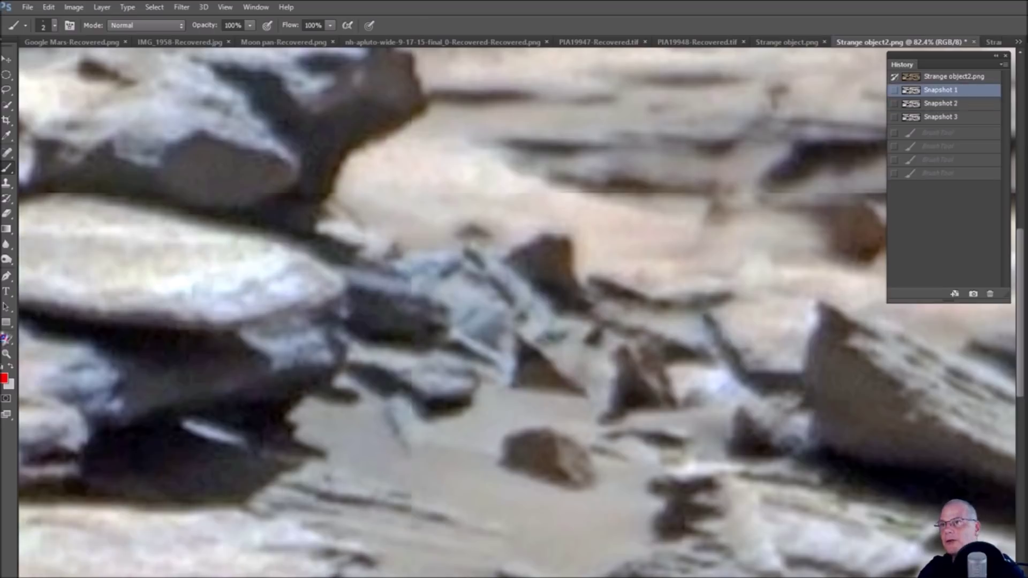
# Examine the bluish rock cluster at different magnifications and set Strange object2.png to Snapshot 3.
pyautogui.click(6, 354)
pyautogui.click(469, 346)
pyautogui.keyDown('alt'); pyautogui.click(469, 346); pyautogui.keyUp('alt')
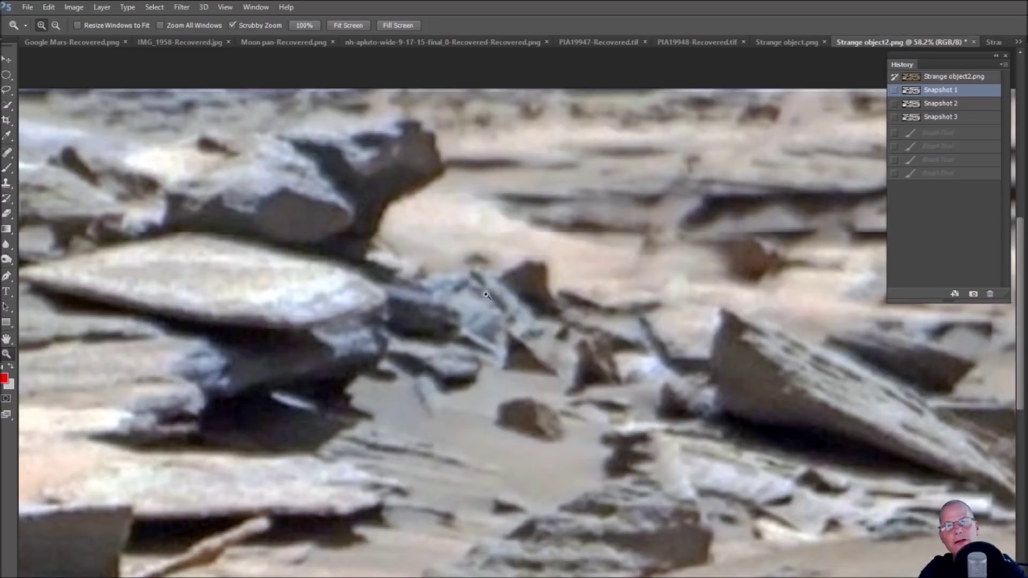
pyautogui.moveTo(471, 290); pyautogui.dragTo(482, 276)
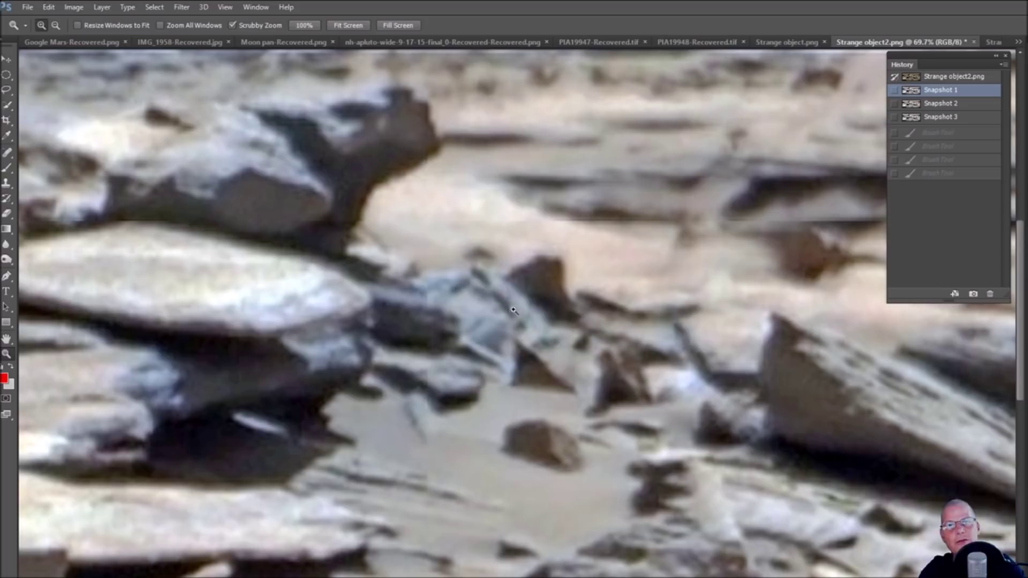
pyautogui.hotkey('ctrl', 'shift', 'z')
pyautogui.hotkey('ctrl', 'shift', 'z')
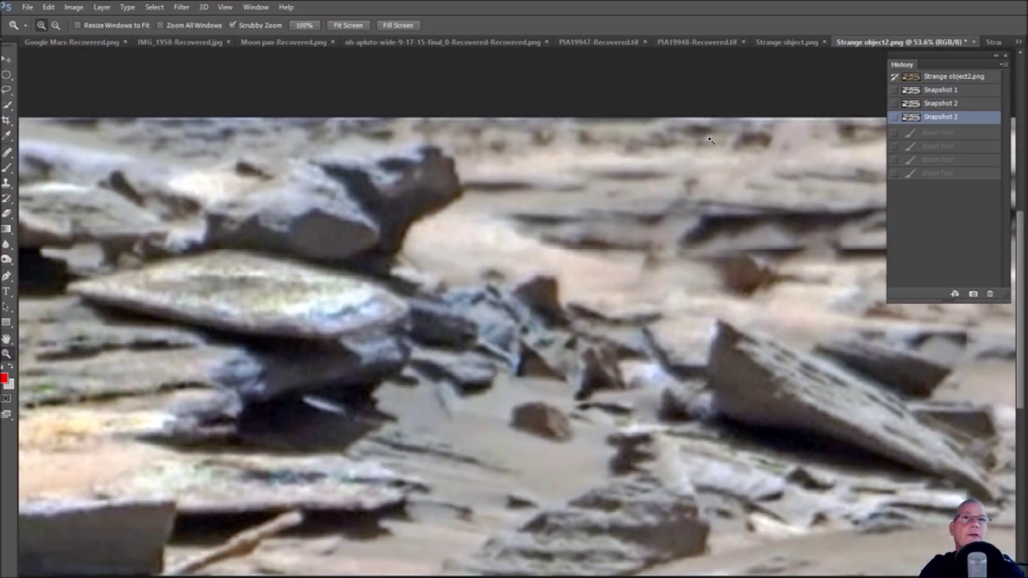
# Switch to Strange object.png, set it to Snapshot 2, and activate the Brush tool.
pyautogui.click(797, 44)
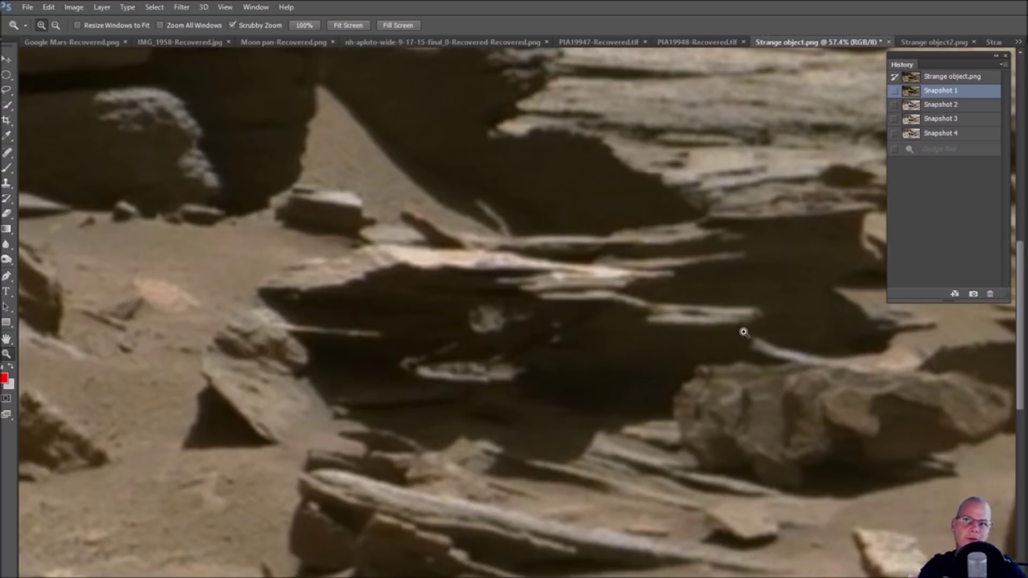
pyautogui.click(951, 104)
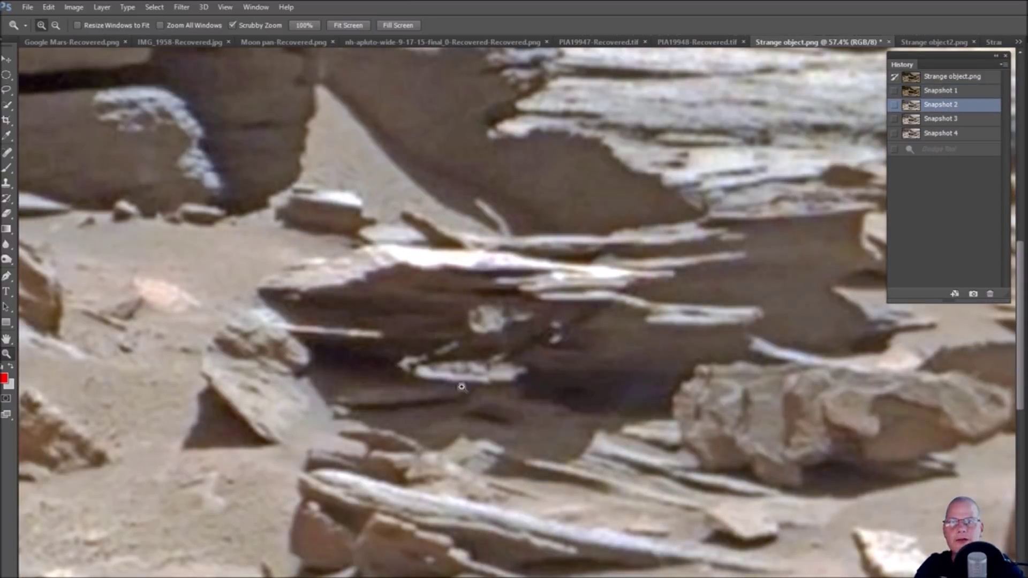
pyautogui.click(7, 168)
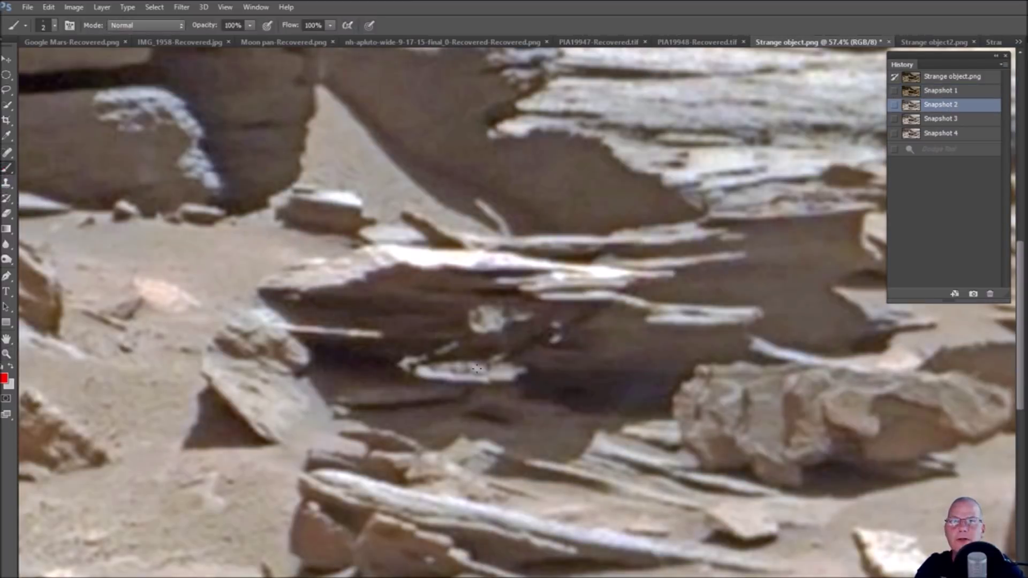
# Trace the pale ledge under the dark overhang and the diagonal edges above it with thin red brush strokes.
pyautogui.click(512, 363)
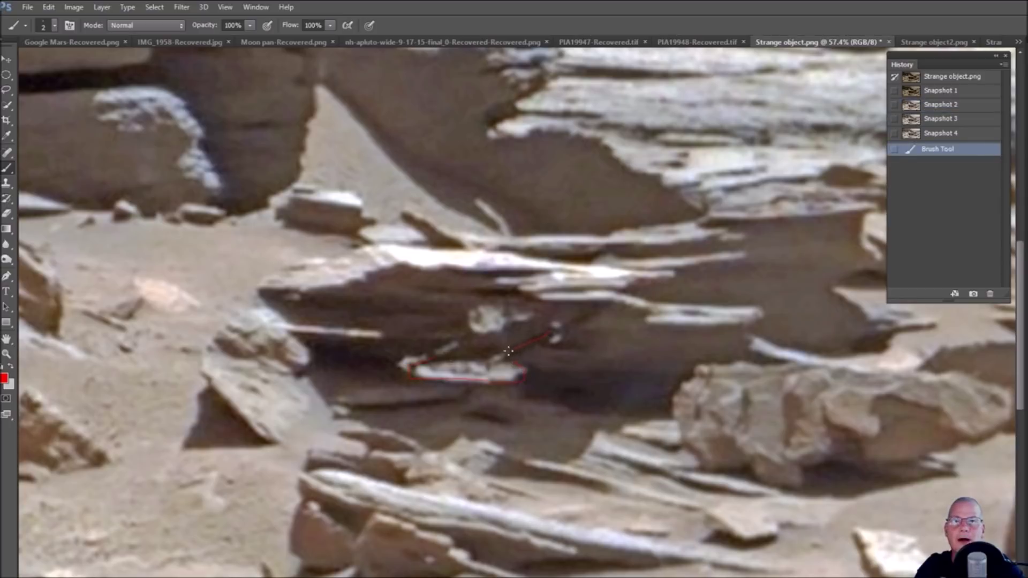
pyautogui.click(457, 364)
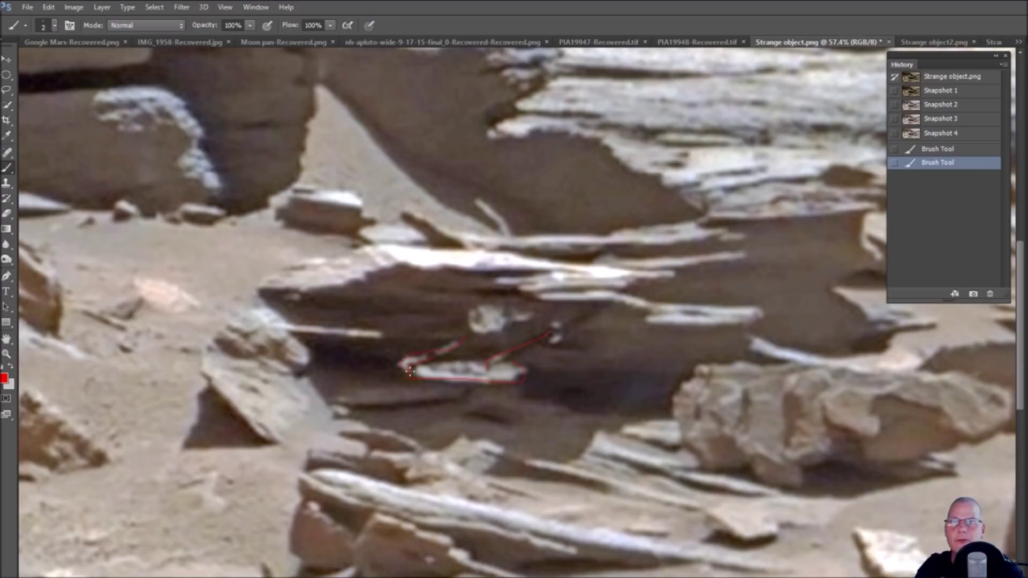
pyautogui.click(453, 339)
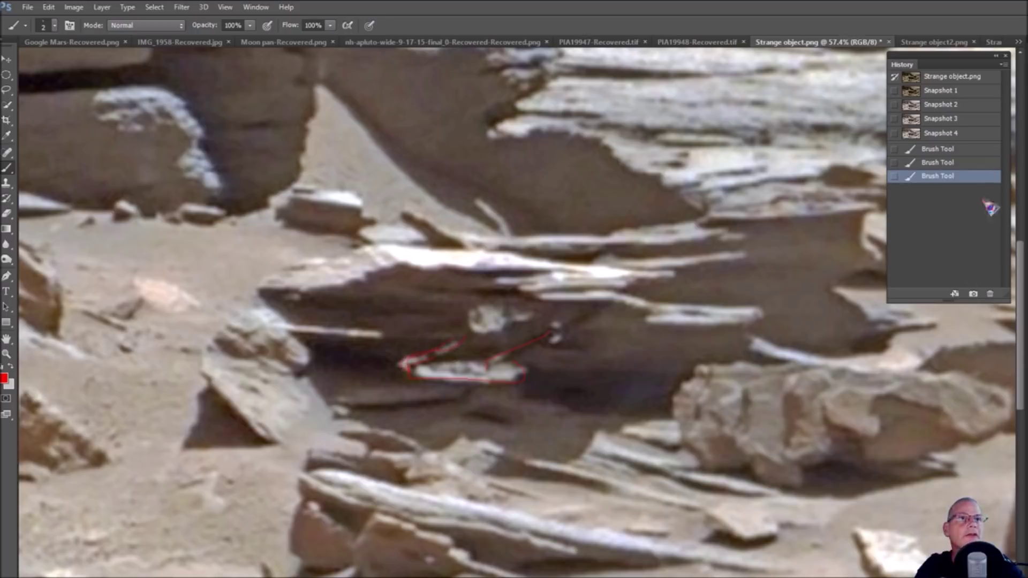
# Restore Snapshot 2 and retrace the pale ledge under the overhang and the diagonal edges above it with thin red brush strokes.
pyautogui.click(959, 106)
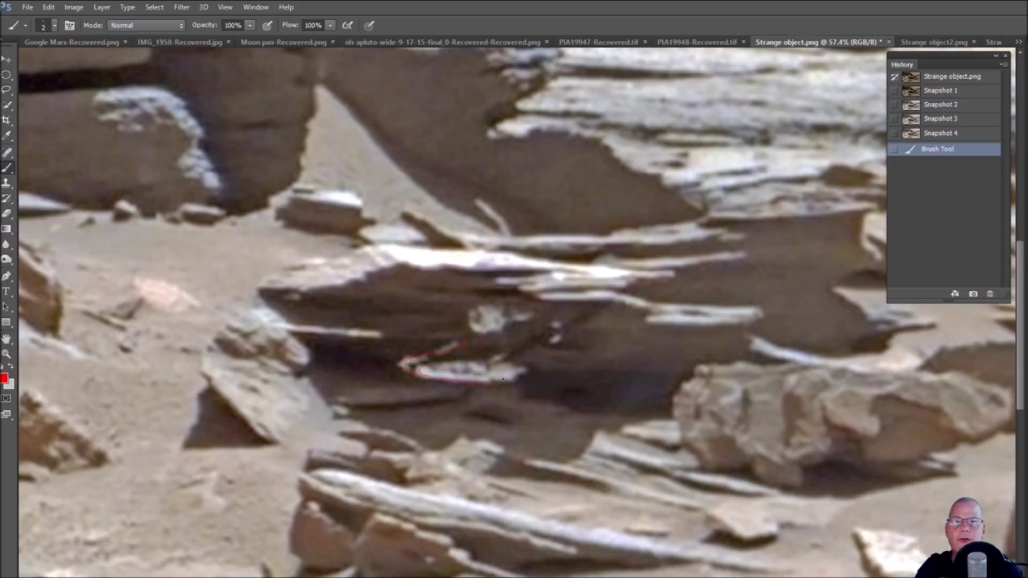
pyautogui.moveTo(519, 369); pyautogui.dragTo(520, 370)
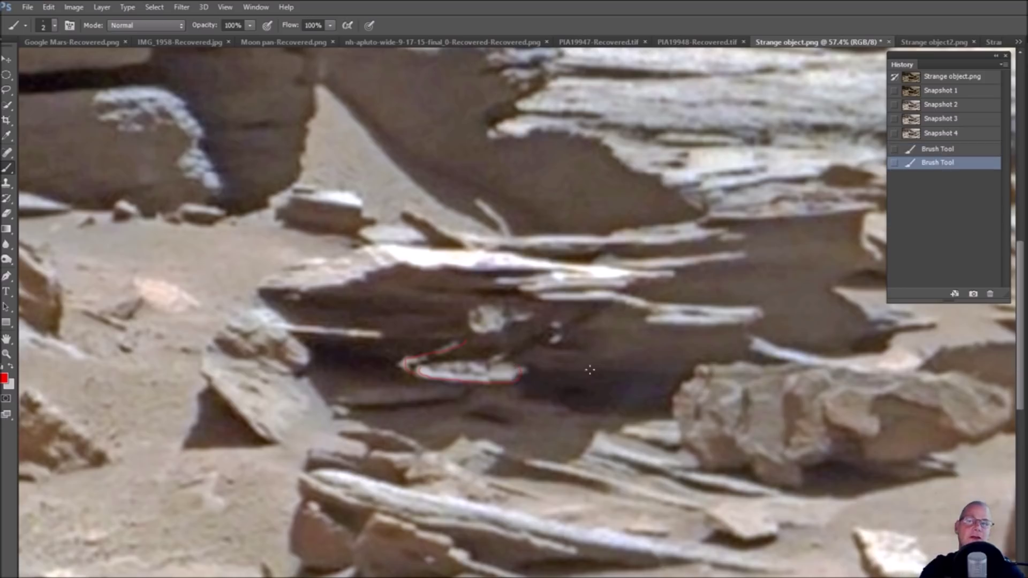
pyautogui.moveTo(546, 334); pyautogui.dragTo(534, 341)
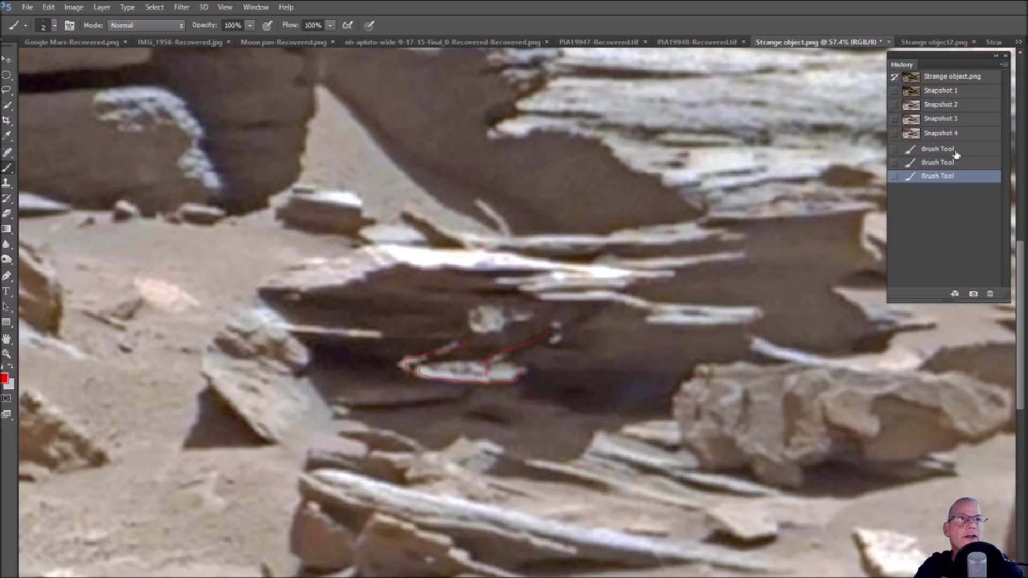
pyautogui.hotkey('ctrl', 'z')
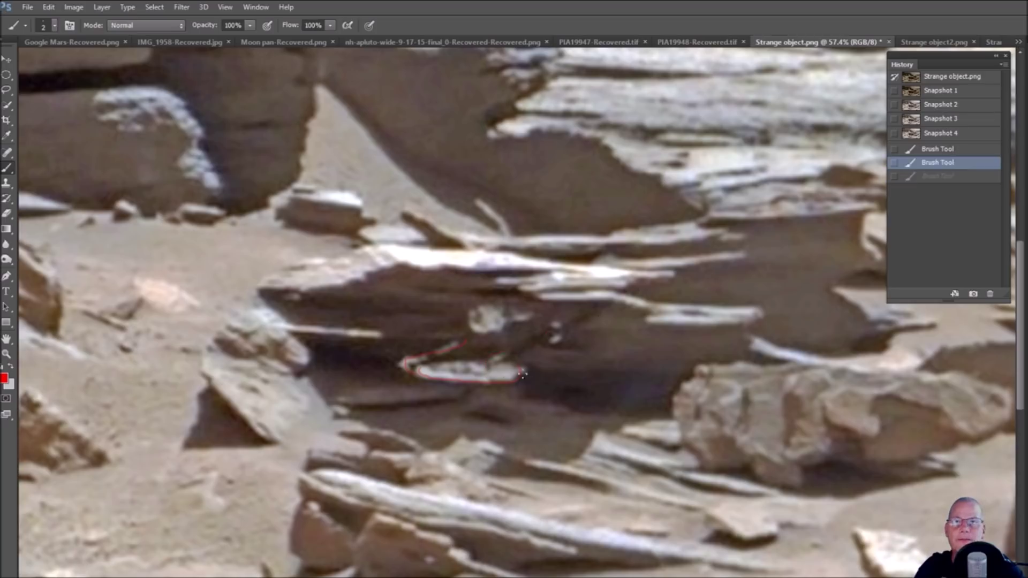
pyautogui.click(489, 367)
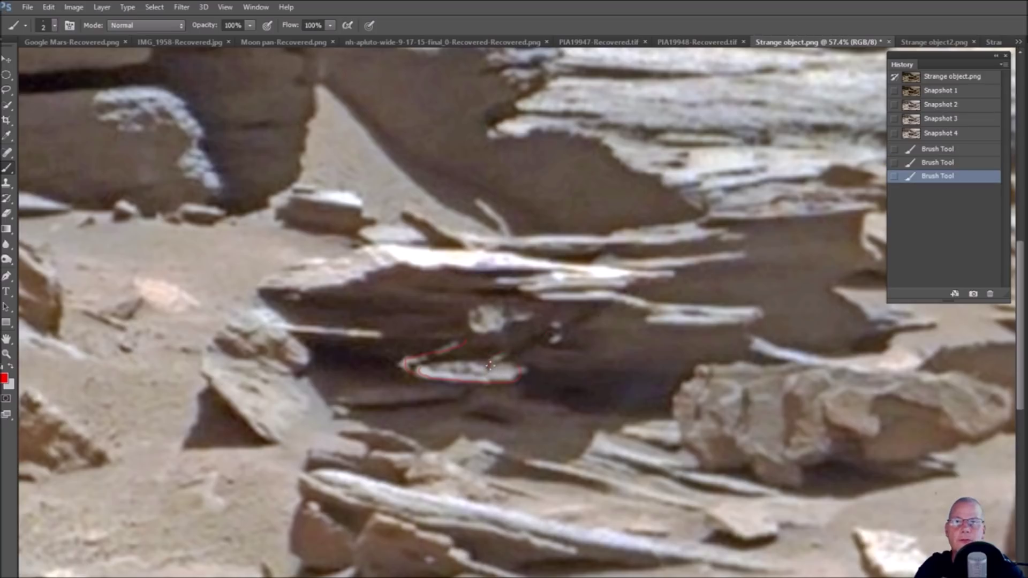
pyautogui.click(539, 339)
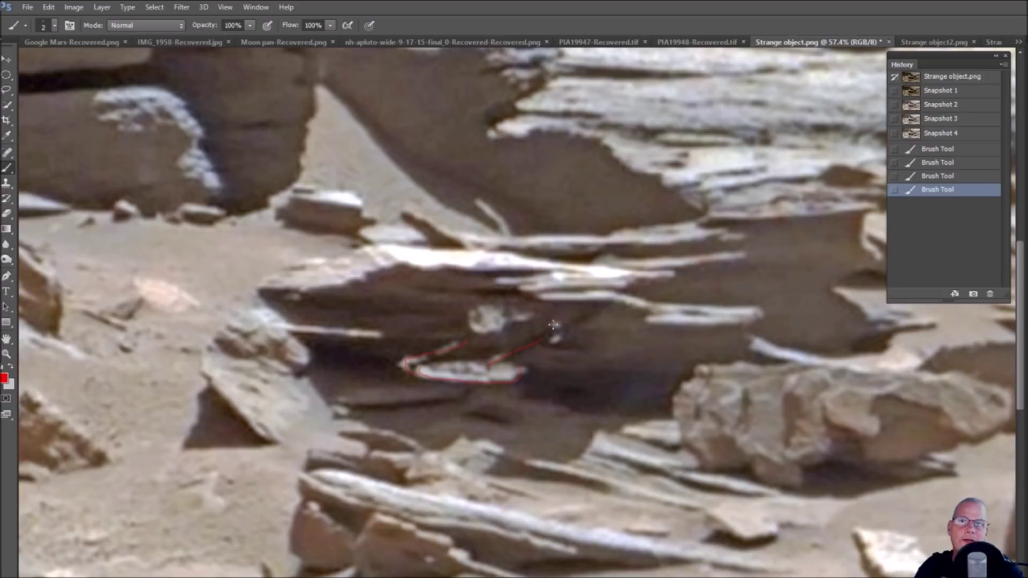
# Circle the small pale spot at the end of the diagonal edge, extend the line beyond it, and clear the strokes by restoring Snapshot 2.
pyautogui.click(557, 346)
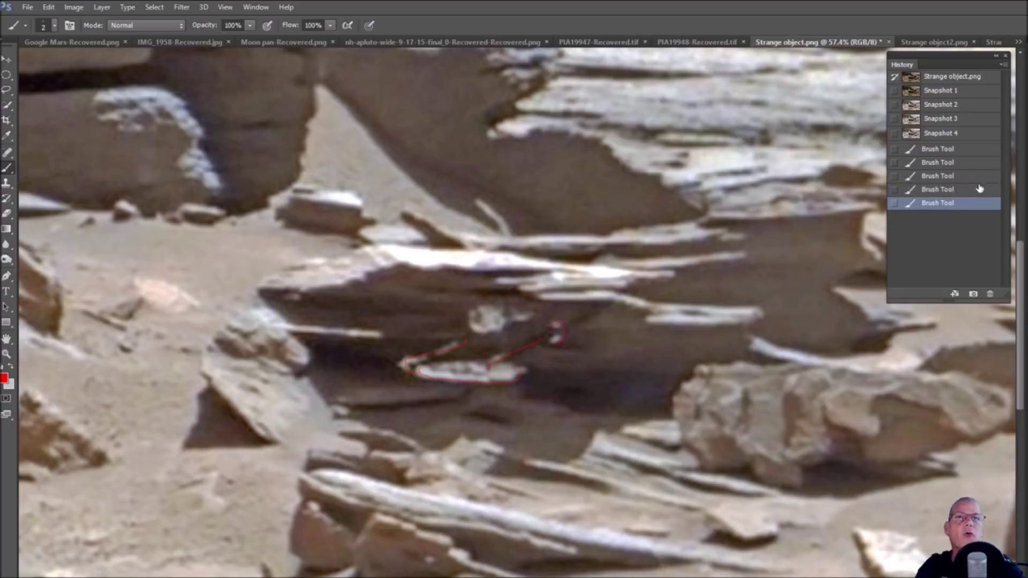
pyautogui.click(991, 189)
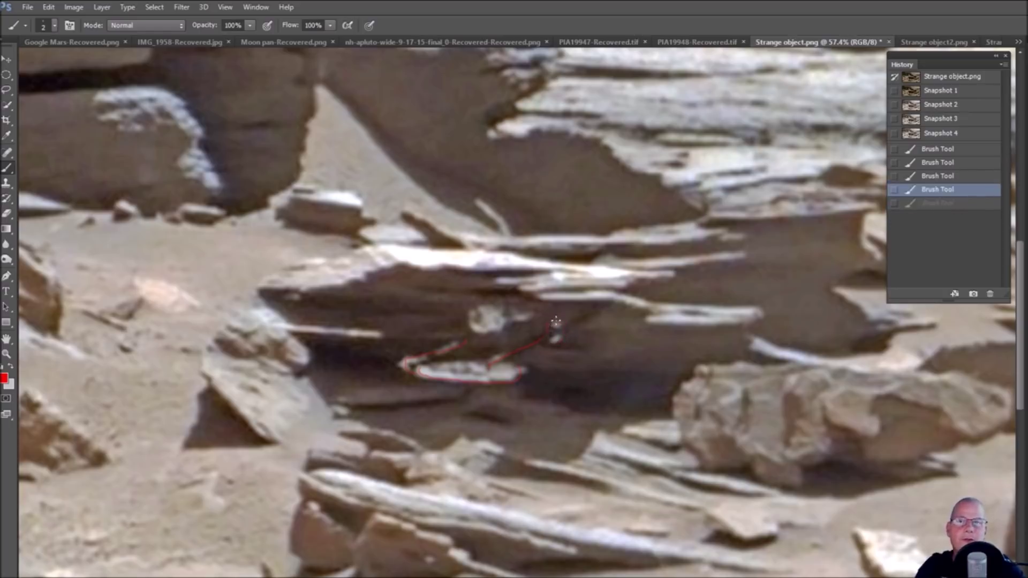
pyautogui.hotkey('ctrl', 'z')
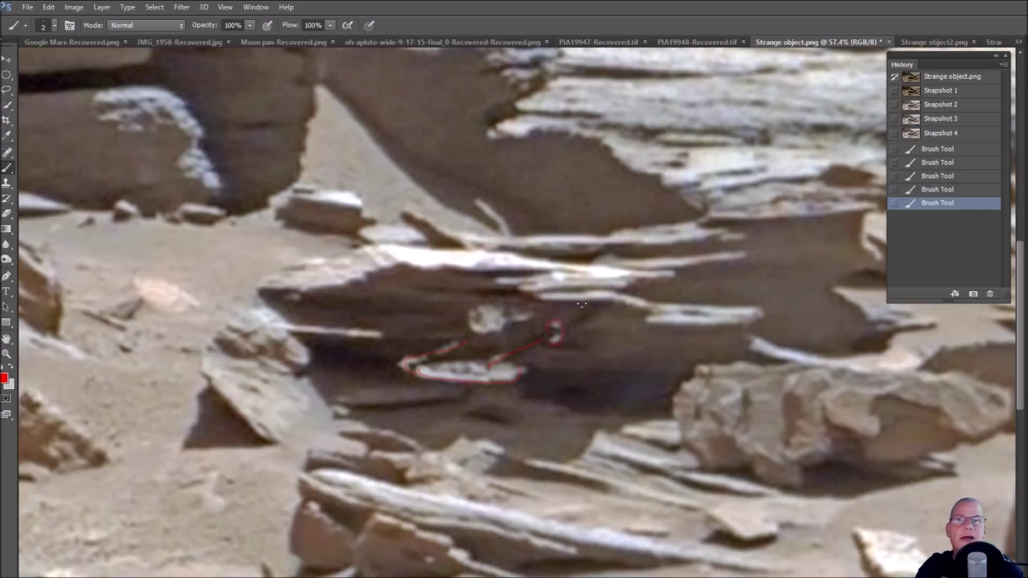
pyautogui.click(538, 339)
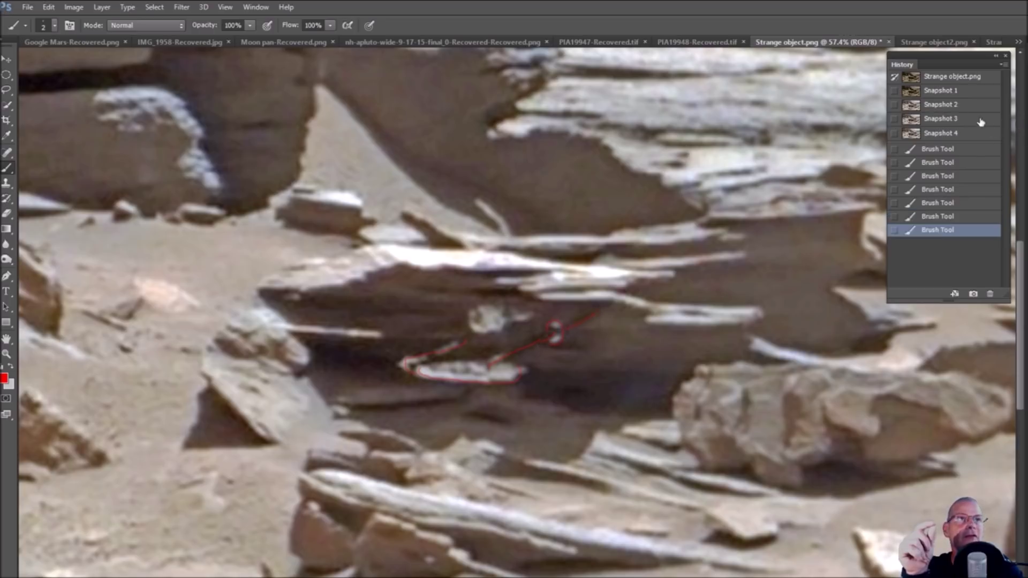
pyautogui.click(940, 118)
pyautogui.click(951, 105)
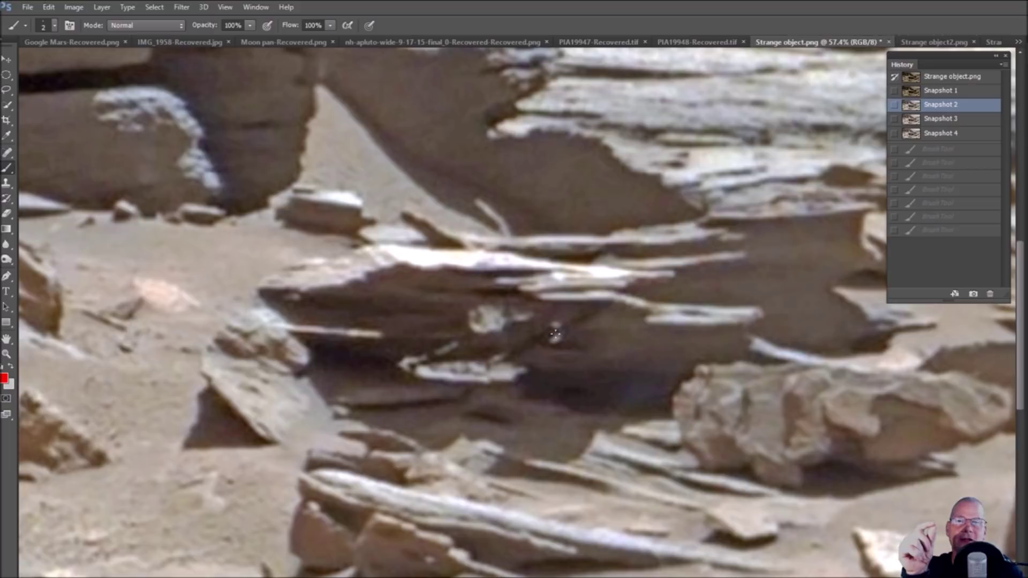
# Scribble over the shadowed rock face, circle the small pale spot in red, and clear the marks by switching to Snapshot 1 and back to Snapshot 2.
pyautogui.moveTo(660, 384); pyautogui.dragTo(697, 383)
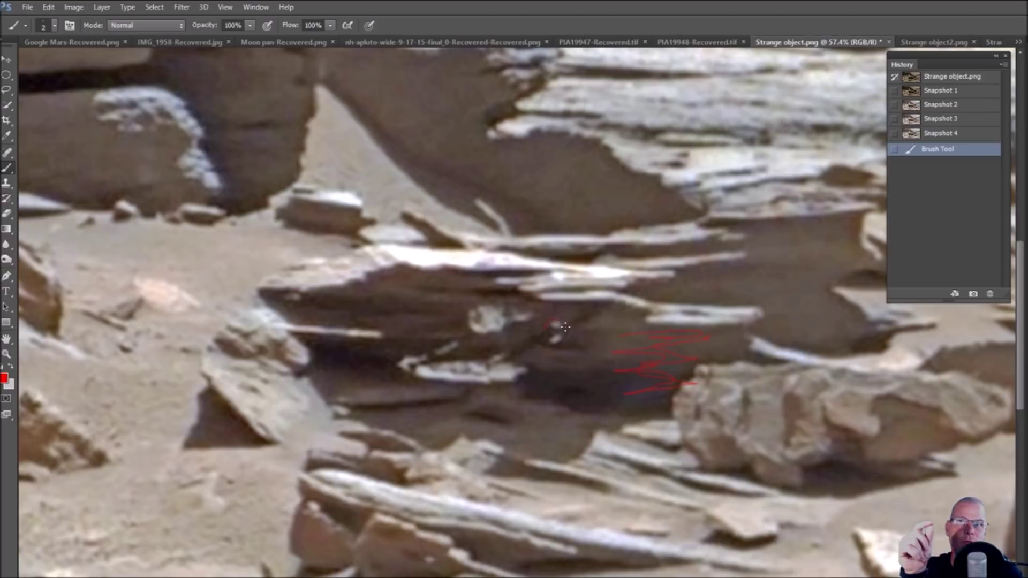
pyautogui.moveTo(547, 345); pyautogui.dragTo(547, 331)
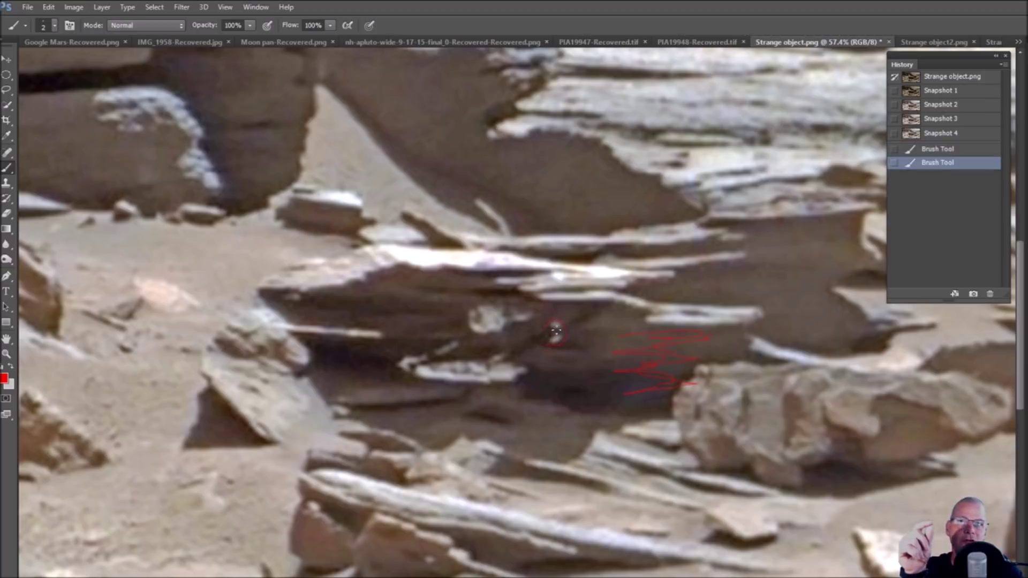
pyautogui.moveTo(609, 305); pyautogui.dragTo(610, 304)
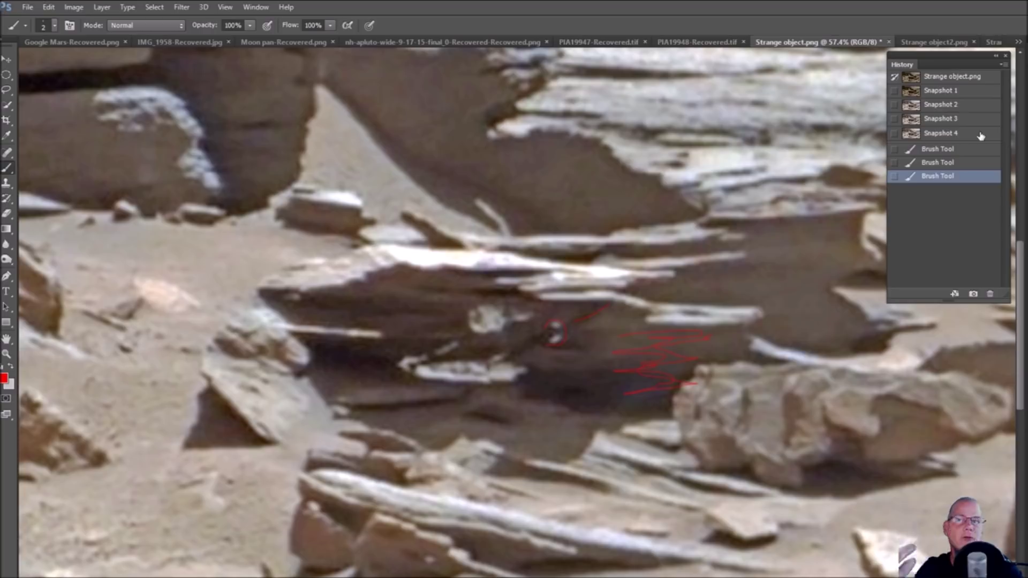
pyautogui.click(958, 94)
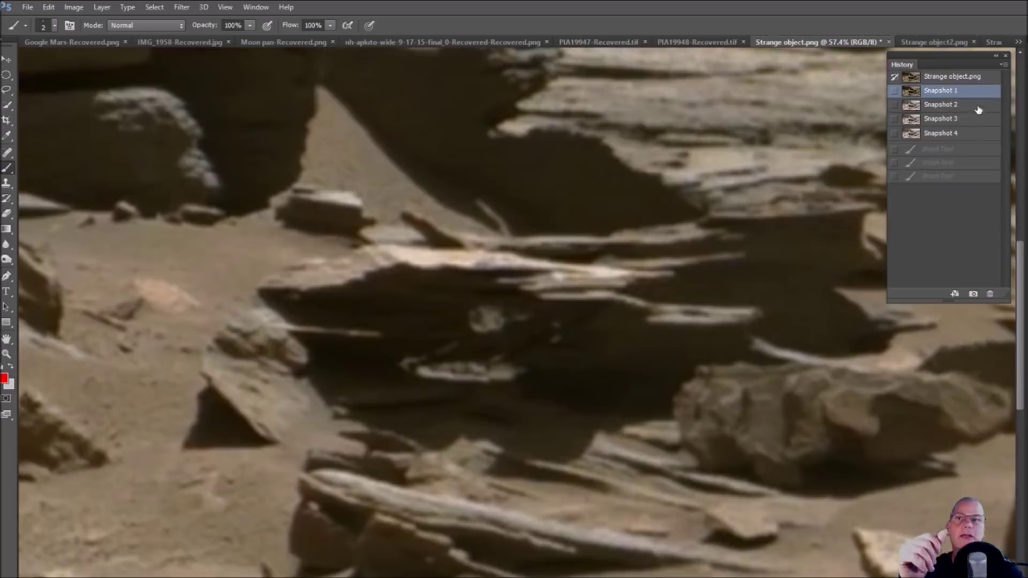
pyautogui.click(976, 106)
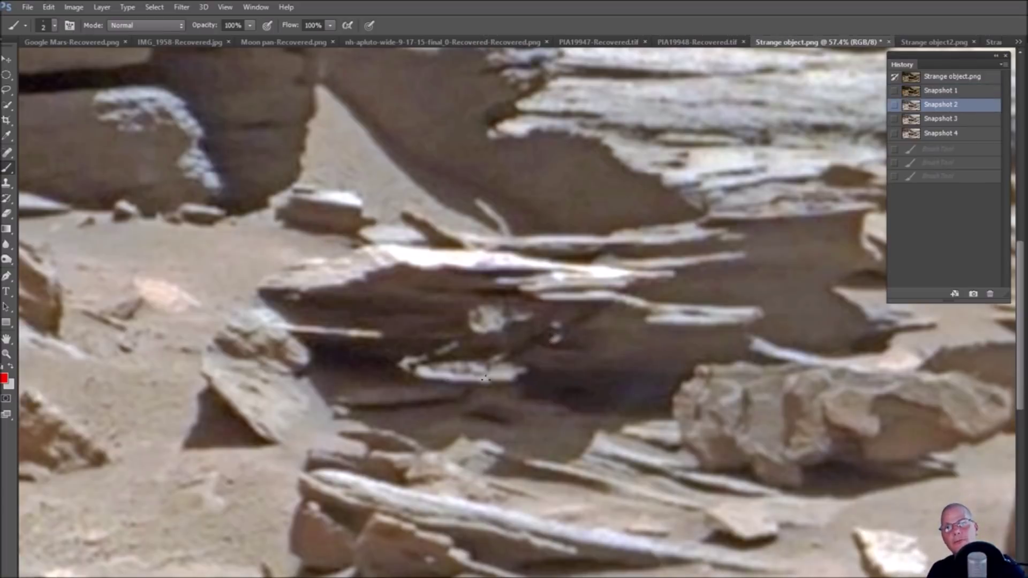
# Outline the pale ledge and its diagonal edges in red with a vertical double-headed arrow beside them, and clear the strokes by restoring Snapshot 4.
pyautogui.moveTo(514, 383); pyautogui.dragTo(524, 356)
pyautogui.moveTo(404, 366); pyautogui.dragTo(458, 341)
pyautogui.moveTo(537, 347)
pyautogui.mouseDown()
pyautogui.moveTo(548, 340)
pyautogui.moveTo(538, 340)
pyautogui.mouseUp()
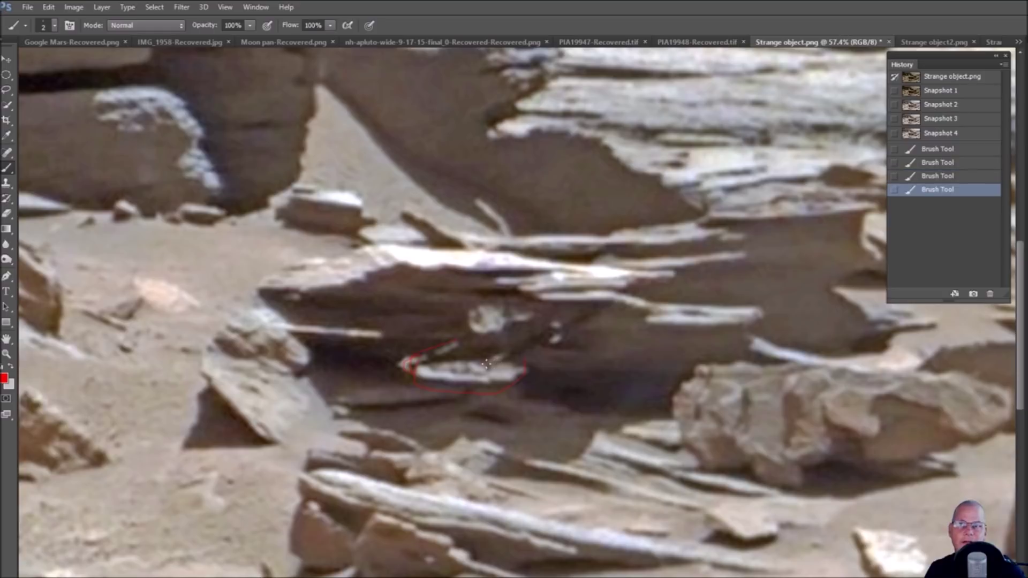
pyautogui.moveTo(487, 370)
pyautogui.mouseDown()
pyautogui.moveTo(546, 337)
pyautogui.moveTo(547, 426)
pyautogui.moveTo(554, 416)
pyautogui.mouseUp()
pyautogui.moveTo(530, 368); pyautogui.dragTo(544, 364)
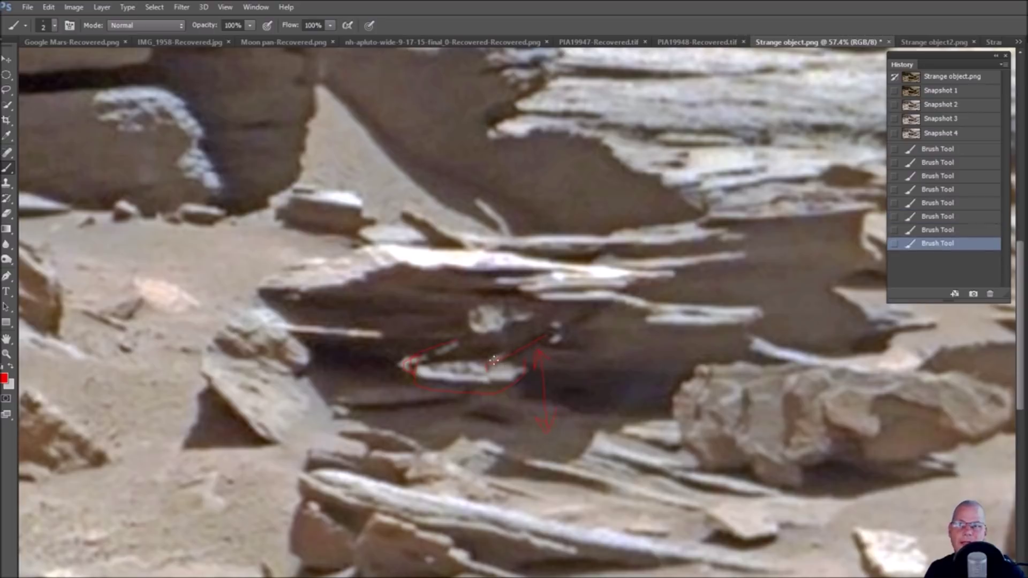
pyautogui.moveTo(491, 368); pyautogui.dragTo(488, 369)
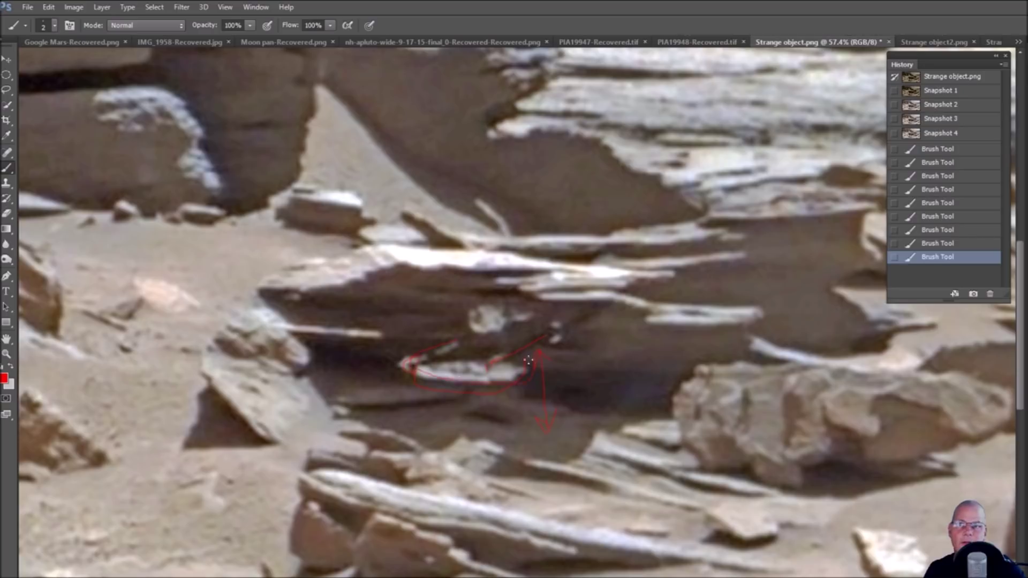
pyautogui.moveTo(420, 378); pyautogui.dragTo(527, 384)
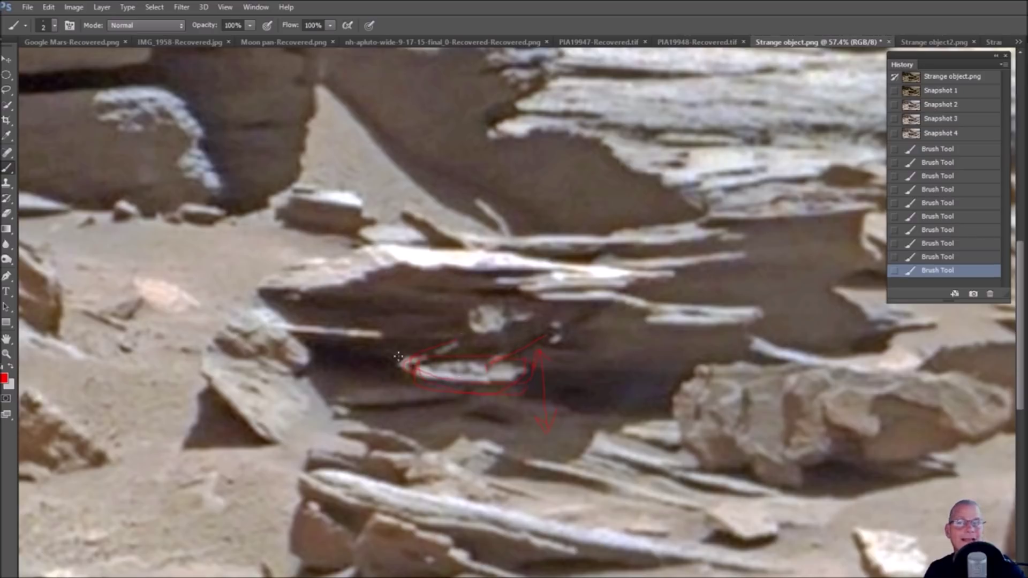
pyautogui.click(946, 133)
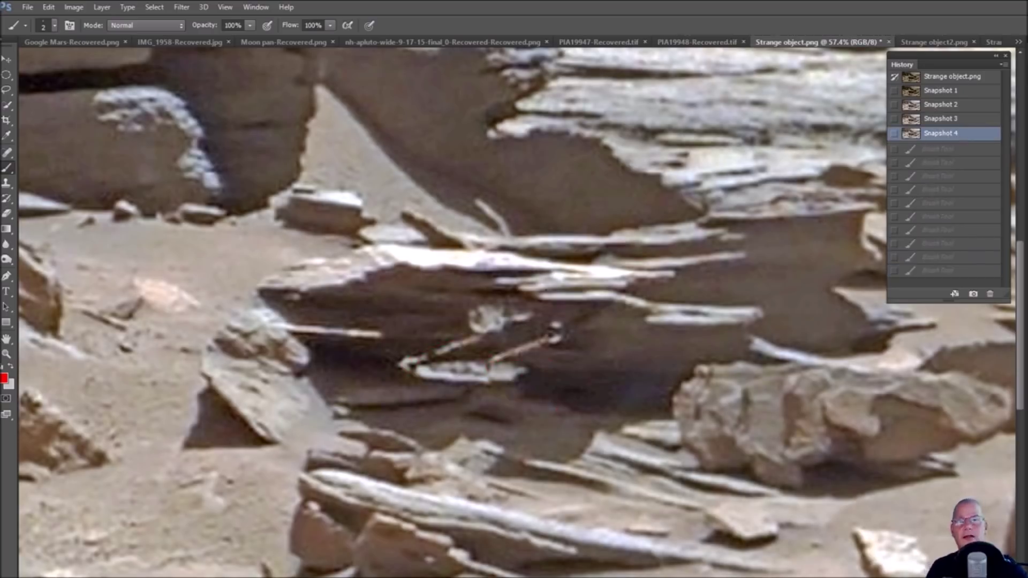
pyautogui.scroll(-1, 538, 332)
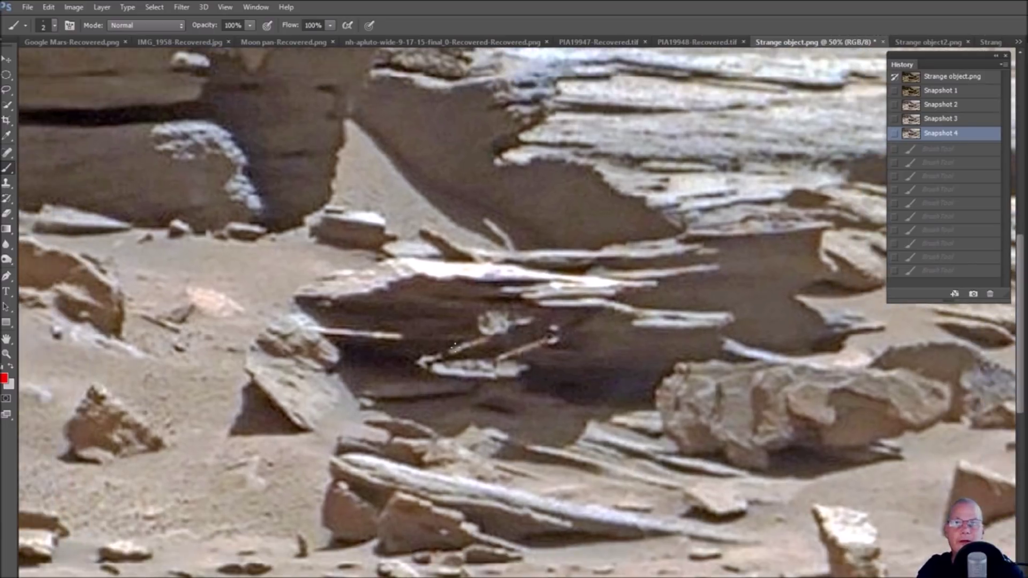
# Switch to Snapshot 1 and draw red brush strokes around the overhanging rock's upper-left side and under its pale right ledge.
pyautogui.click(952, 96)
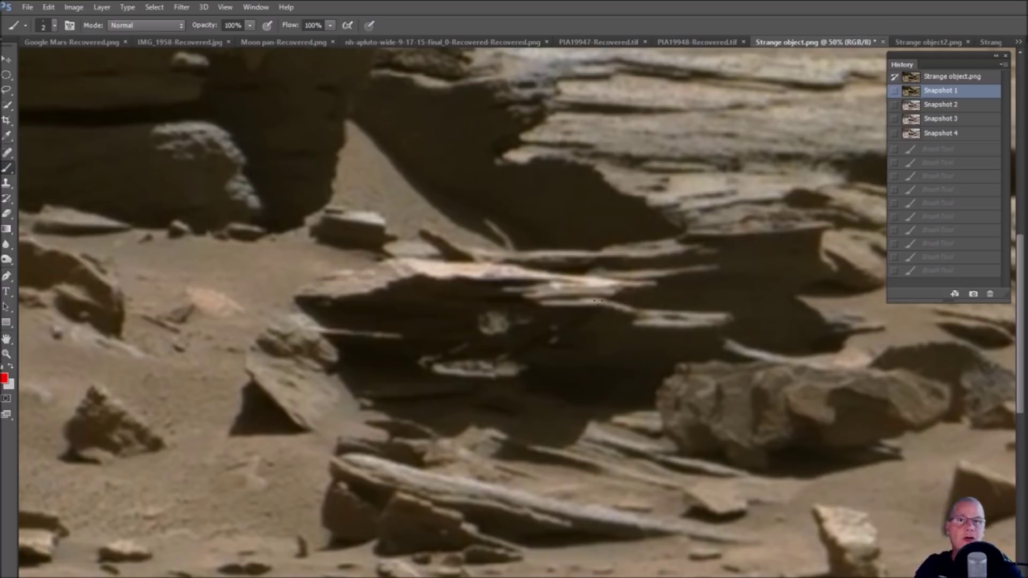
pyautogui.moveTo(689, 326); pyautogui.dragTo(718, 328)
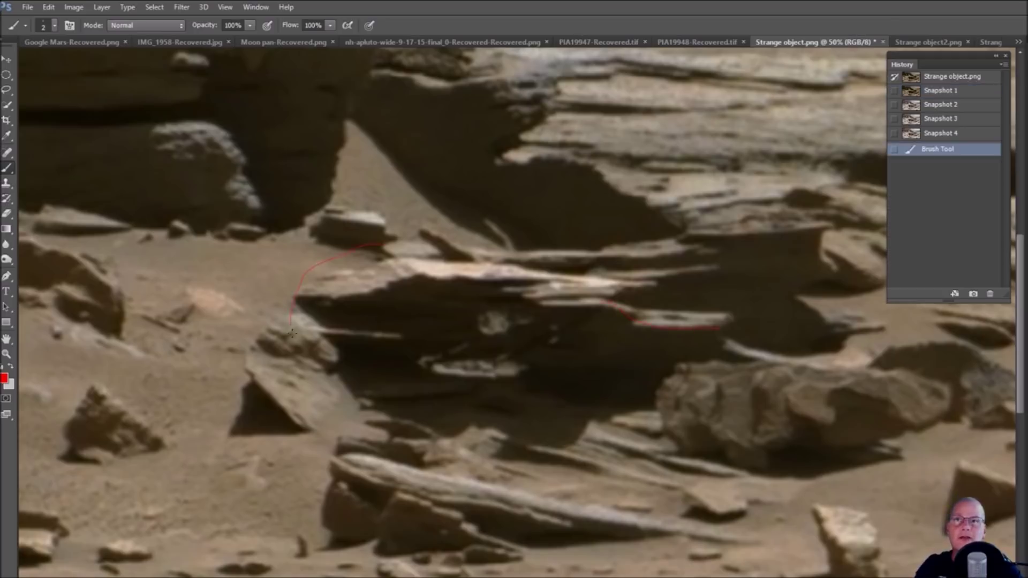
pyautogui.moveTo(293, 333); pyautogui.dragTo(291, 334)
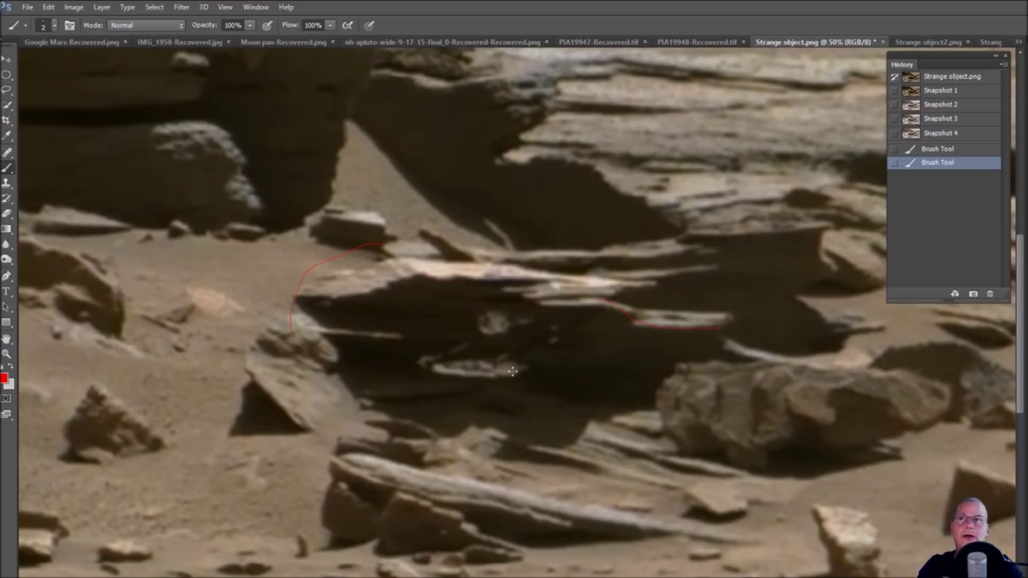
pyautogui.hotkey('ctrl', '-')
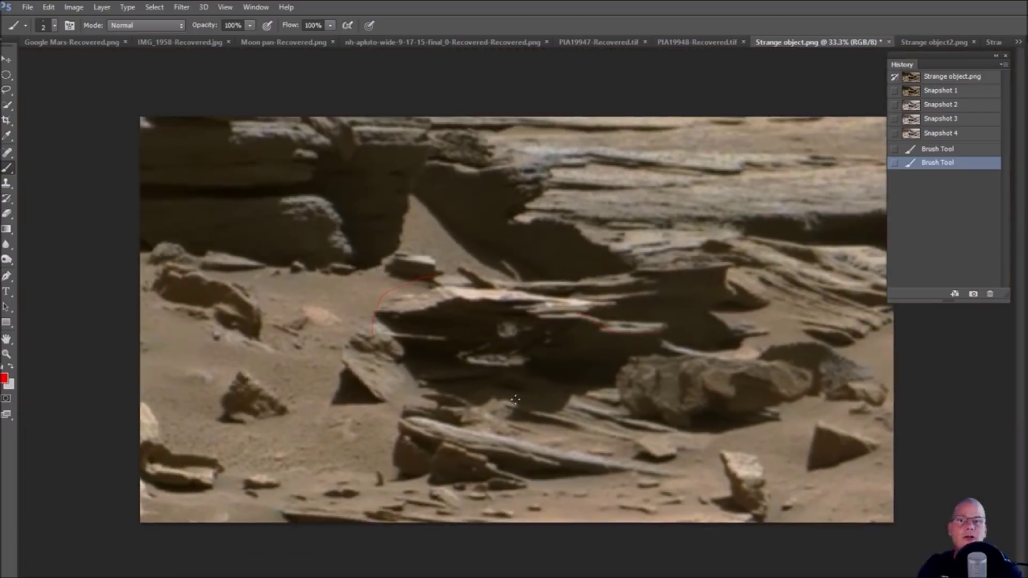
# Switch to the browser's Gigapan page for the Curiosity Rover Sol 1285 Composites and show the panorama full screen.
pyautogui.click(409, 535)
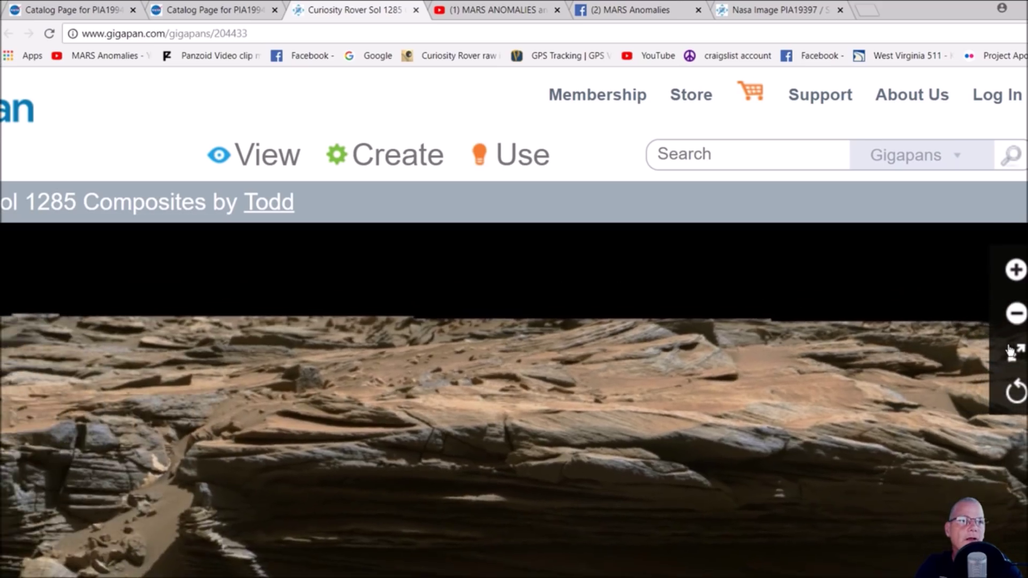
pyautogui.click(1016, 353)
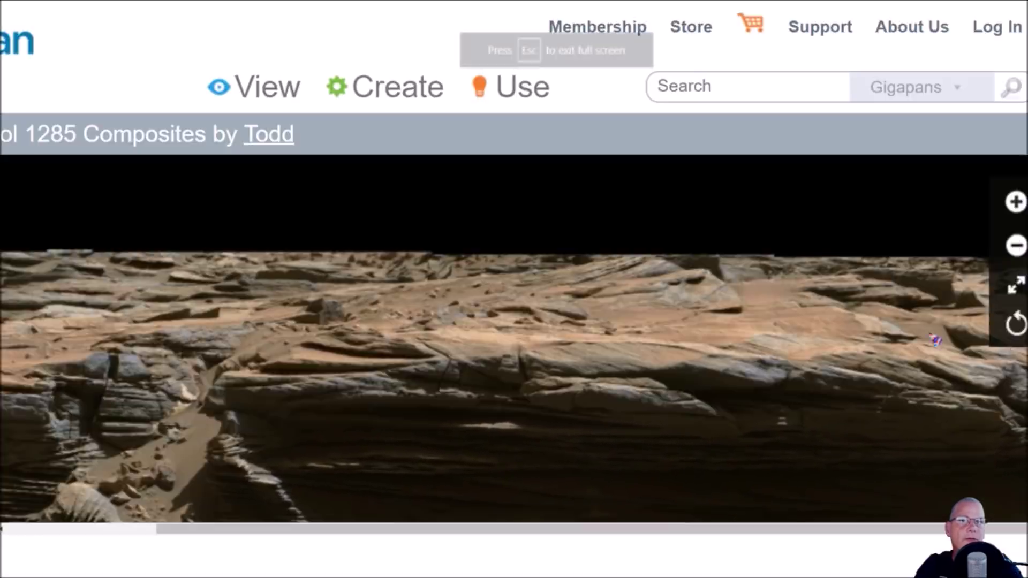